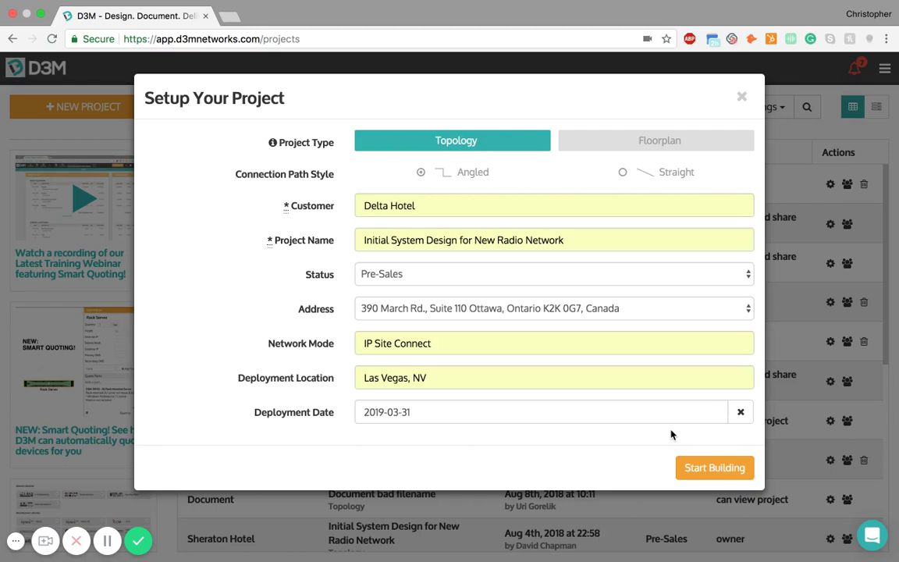
Start building the Delta Hotel project and browse the Motorola Solutions portables in the library.
left_click(722, 468)
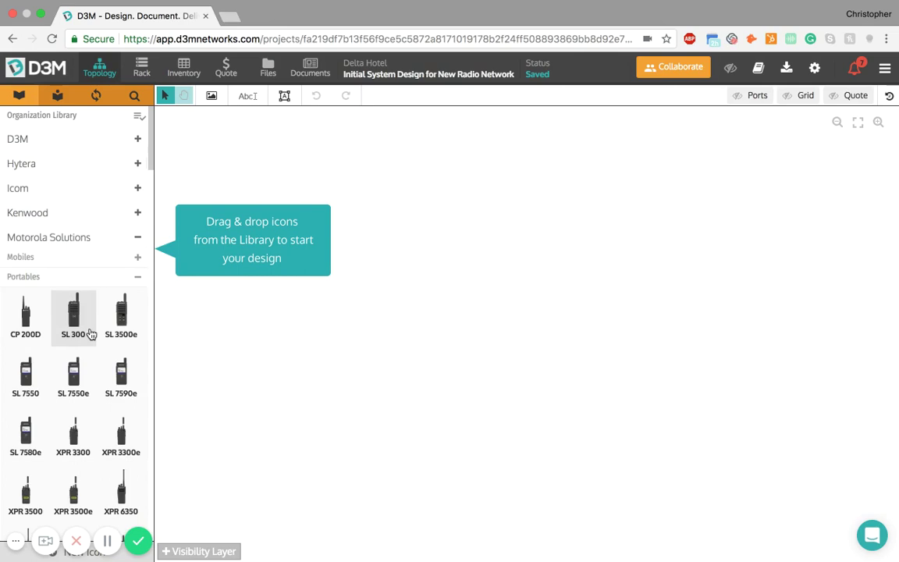
scroll(85, 332, "down", 1)
scroll(82, 323, "down", 3)
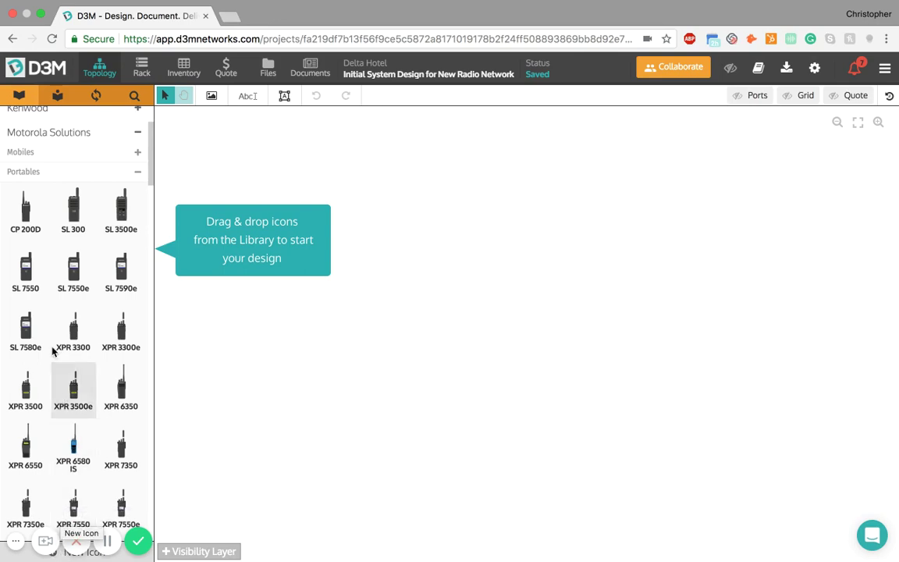
scroll(68, 237, "up", 3)
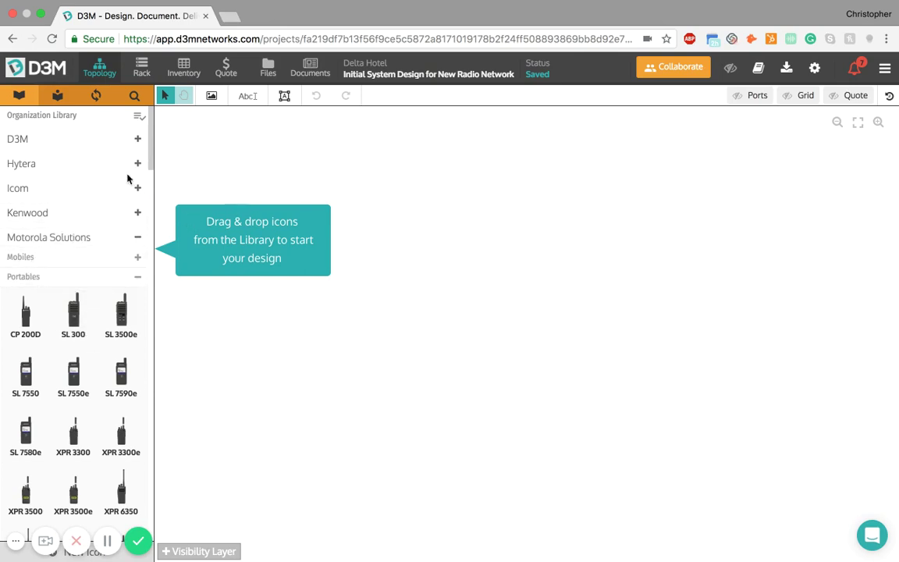
Place the '2 Repeater with Pricing' bundle from My Icon Bundles on the canvas and frame it.
left_click(58, 97)
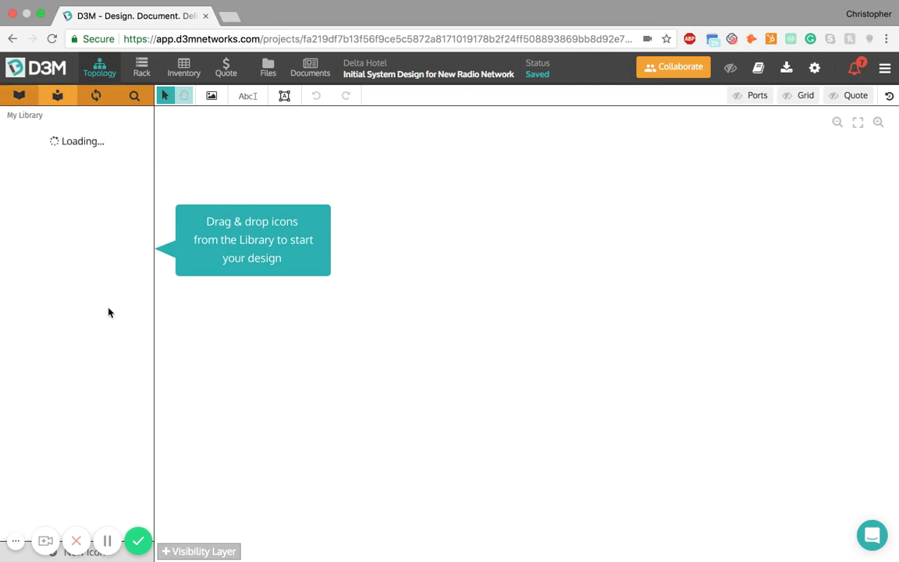
scroll(110, 324, "down", 5)
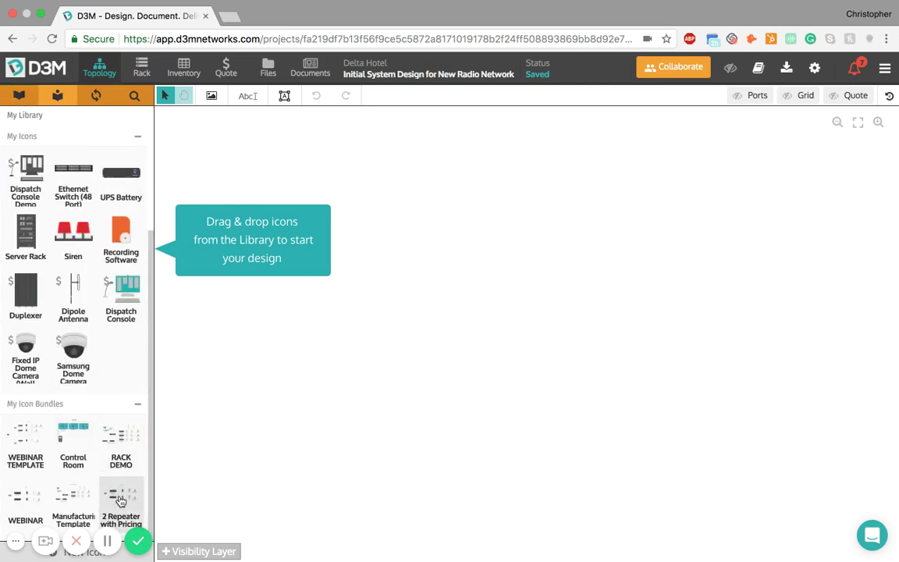
left_click_drag(120, 500, 341, 206)
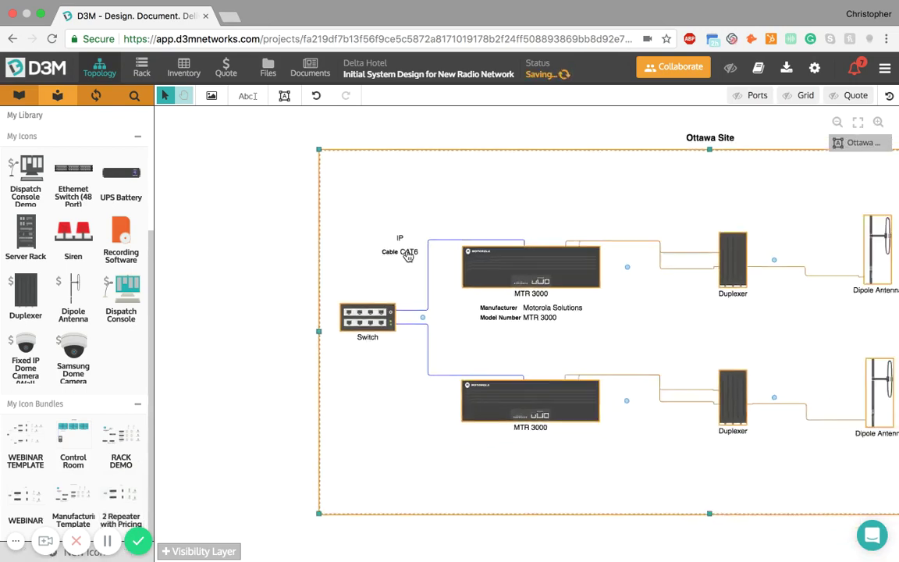
key("space")
left_click_drag(579, 134, 402, 111)
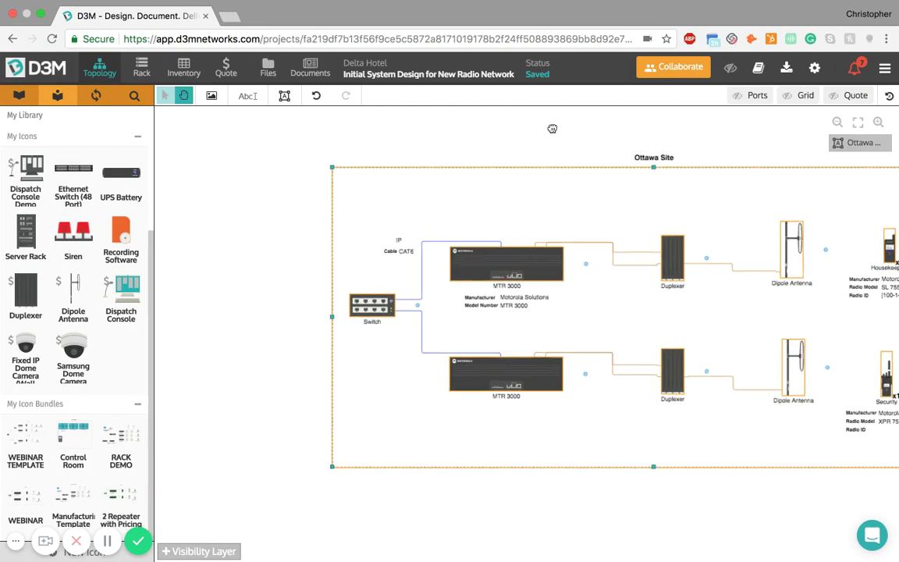
scroll(476, 332, "down", 2)
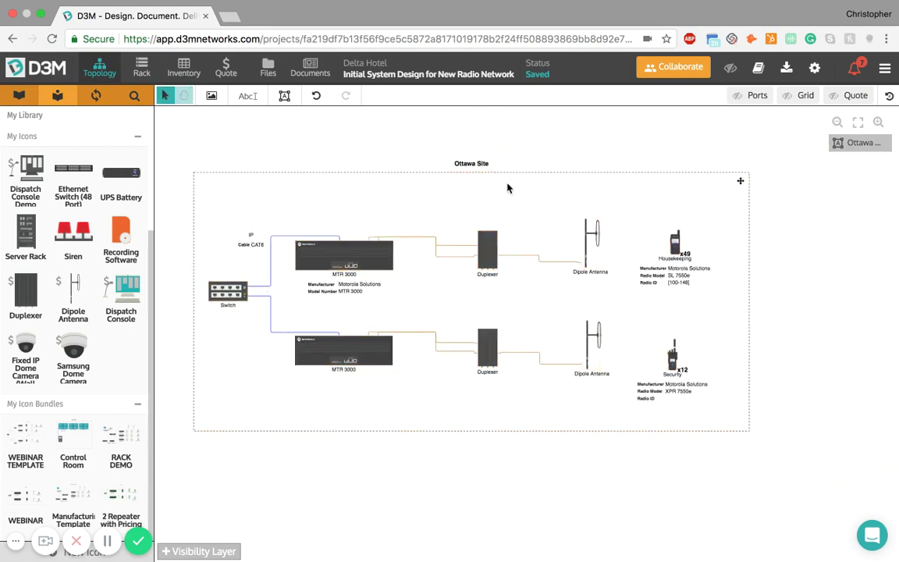
Rename the Ottawa Site label to 'LAS VEGAS Site'.
double_click(463, 162)
double_click(470, 170)
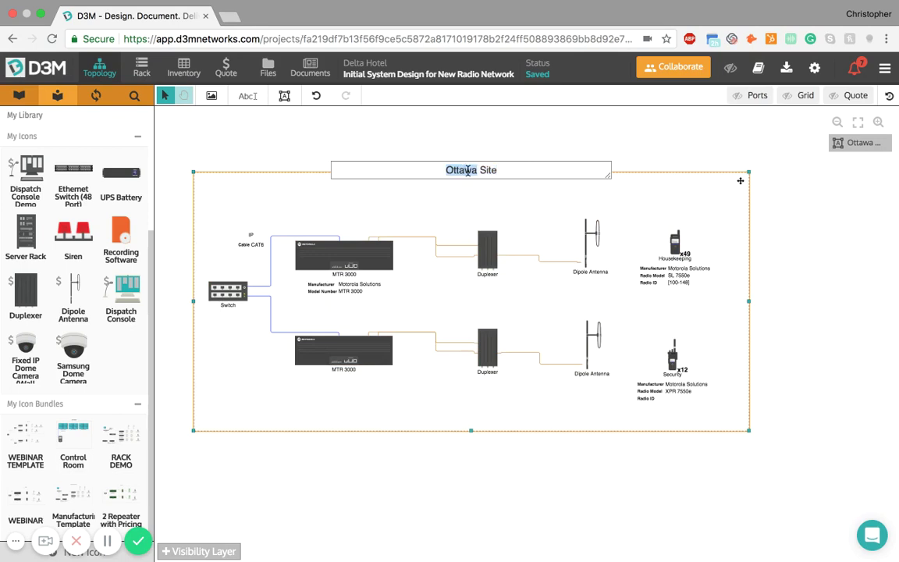
type("LAS V")
type("EGAS")
key("Return")
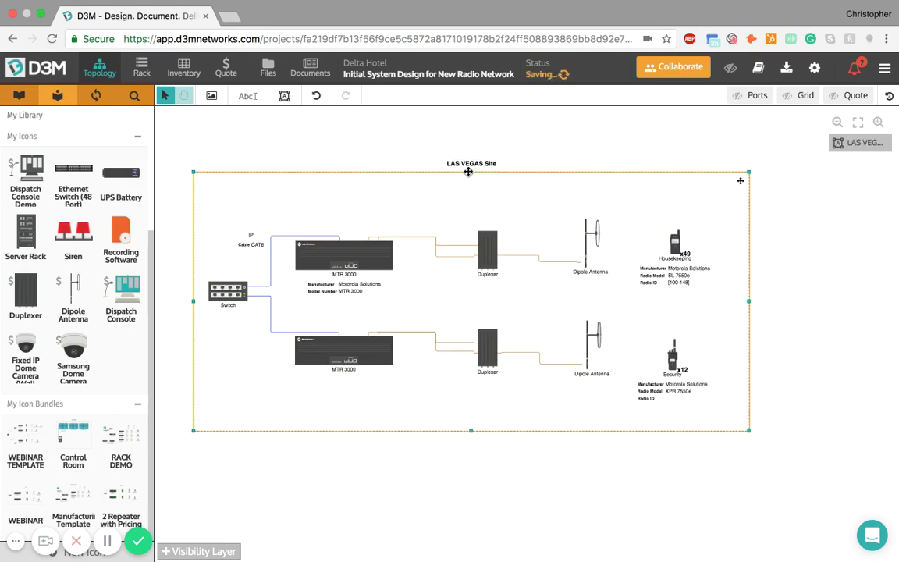
left_click(864, 305)
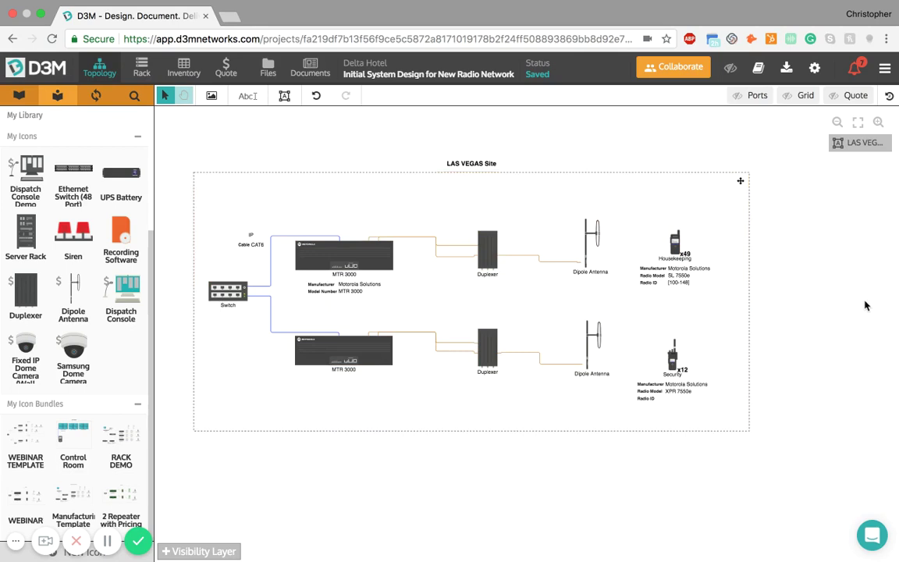
Cut the Housekeeping radios from 49 to 25, confirming removal of the 24 extras.
left_click(675, 241)
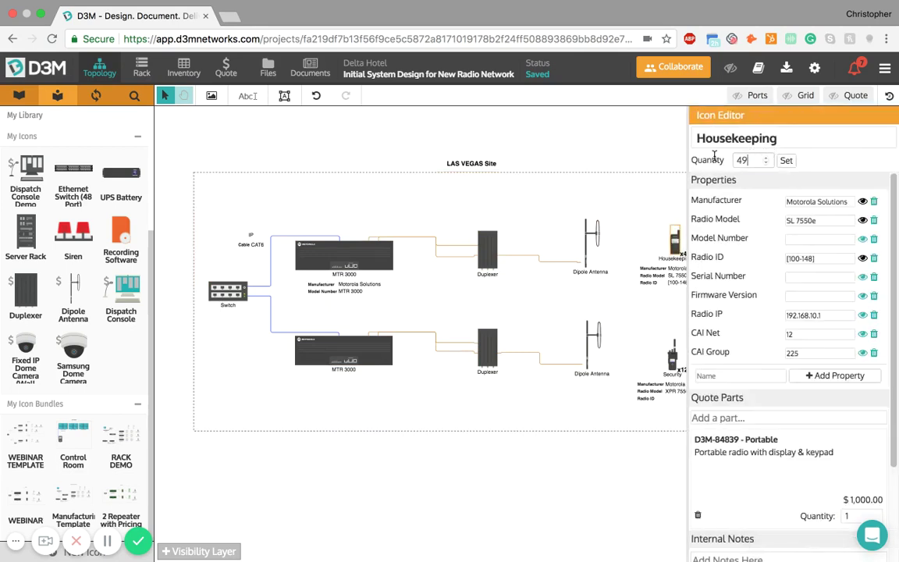
left_click(714, 156)
type("25")
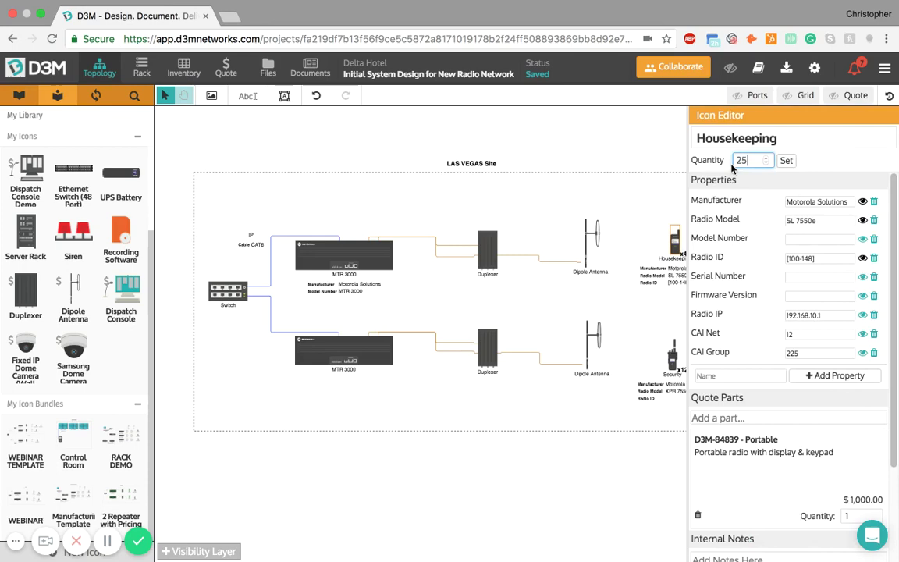
left_click(786, 160)
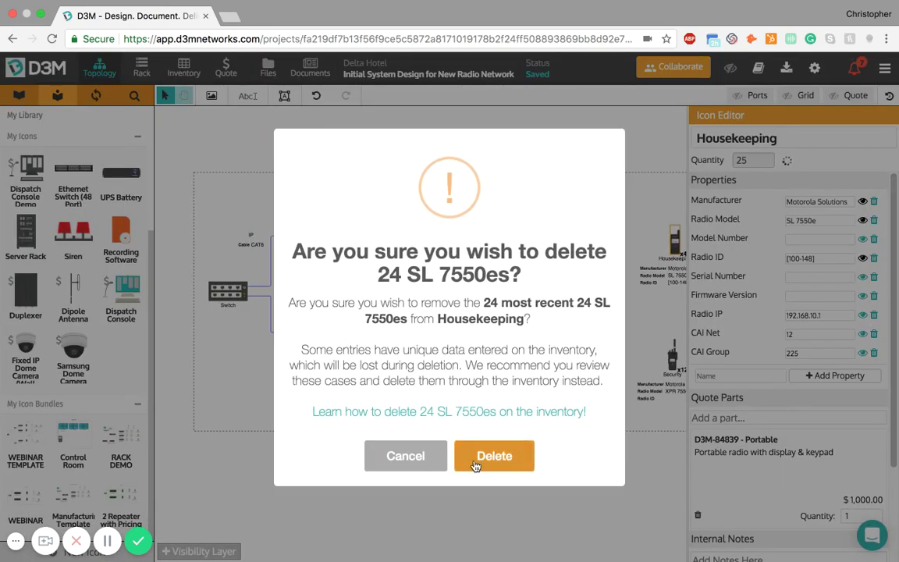
left_click(475, 461)
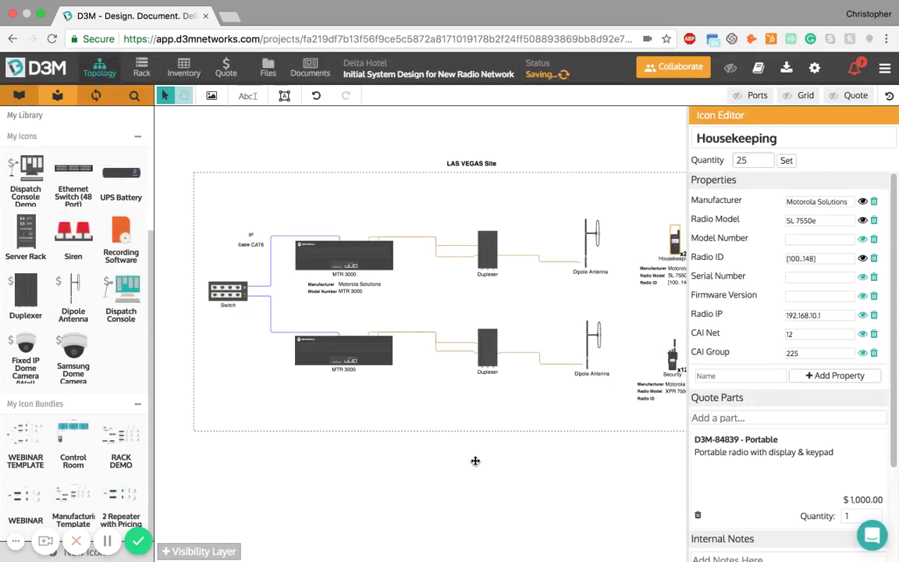
left_click(475, 463)
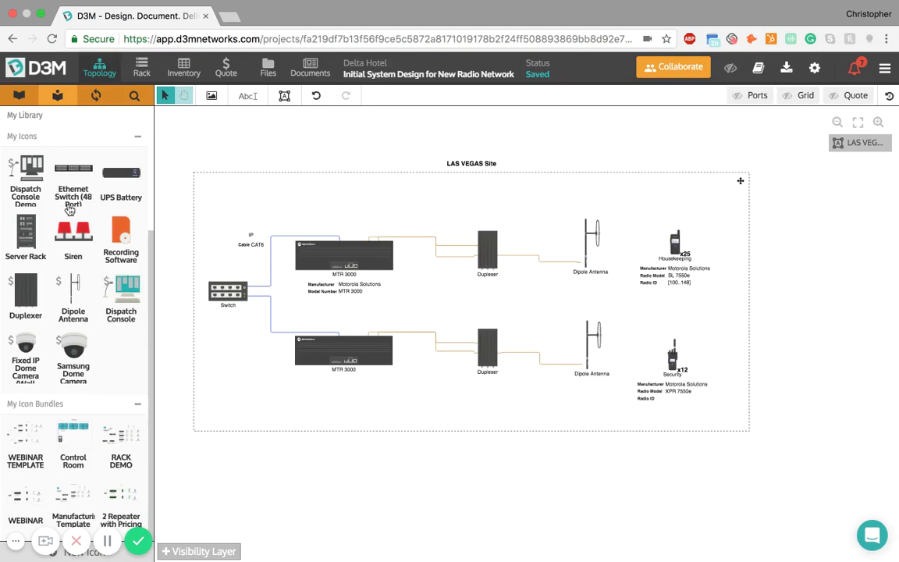
Place an XPR 7550e radio to the right of the Security radios.
scroll(72, 203, "up", 10)
scroll(83, 362, "down", 1)
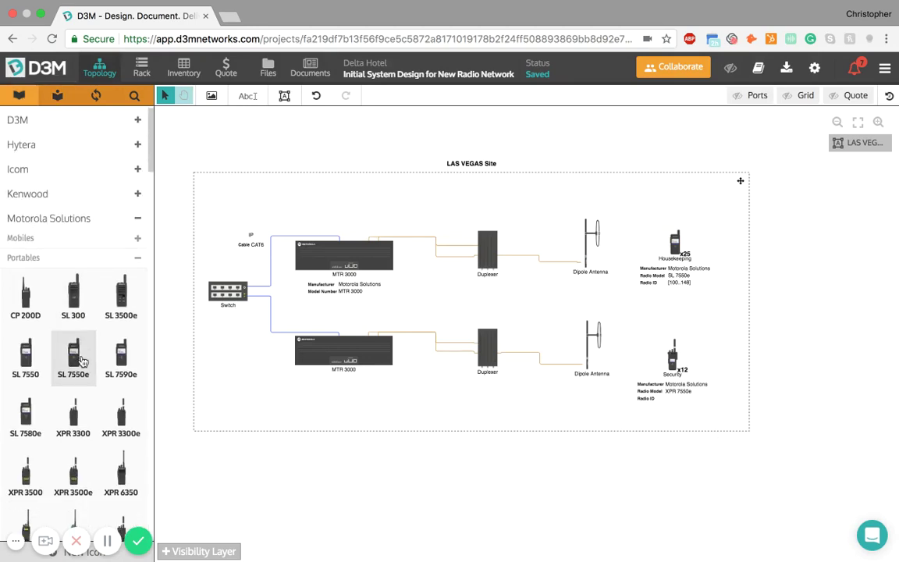
scroll(27, 343, "down", 3)
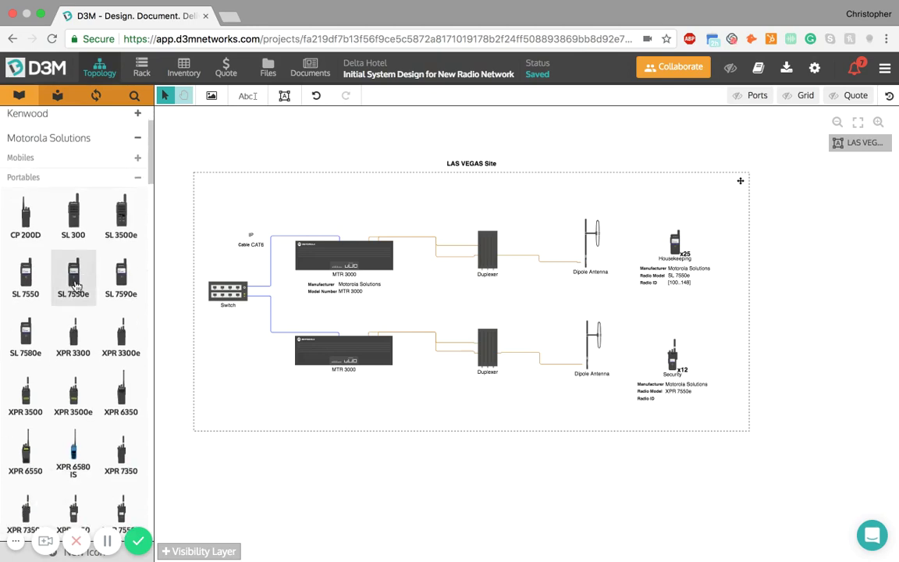
scroll(86, 285, "down", 7)
scroll(86, 277, "down", 5)
scroll(92, 282, "down", 4)
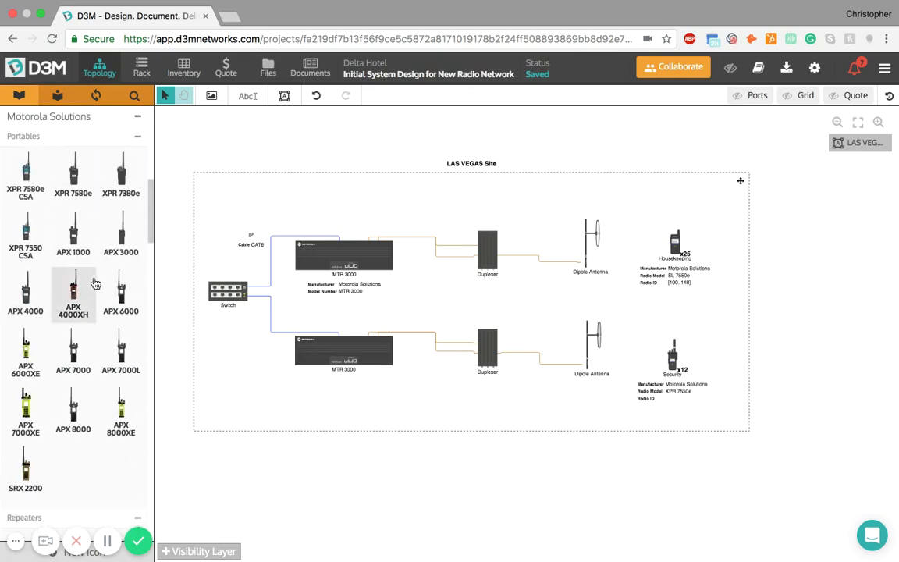
scroll(93, 281, "up", 1)
scroll(105, 234, "up", 2)
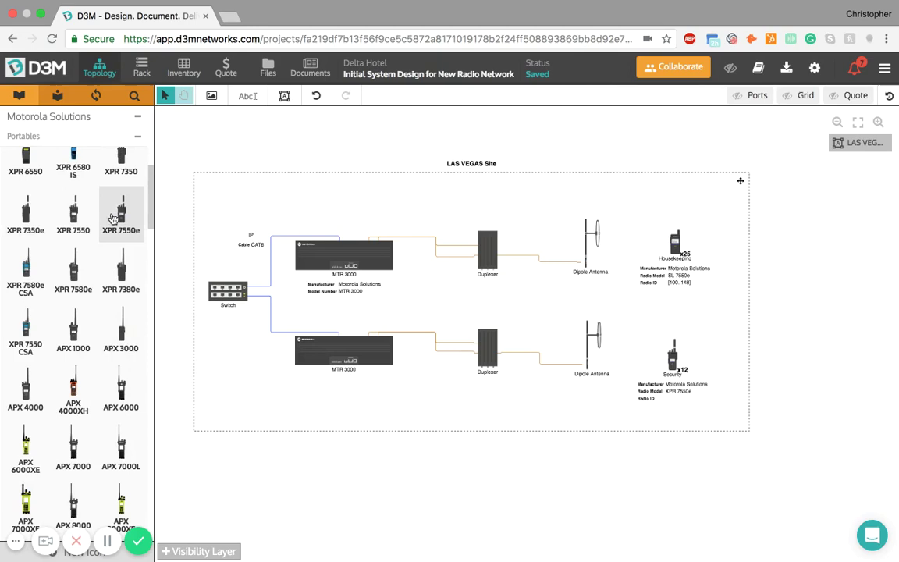
left_click_drag(111, 217, 739, 329)
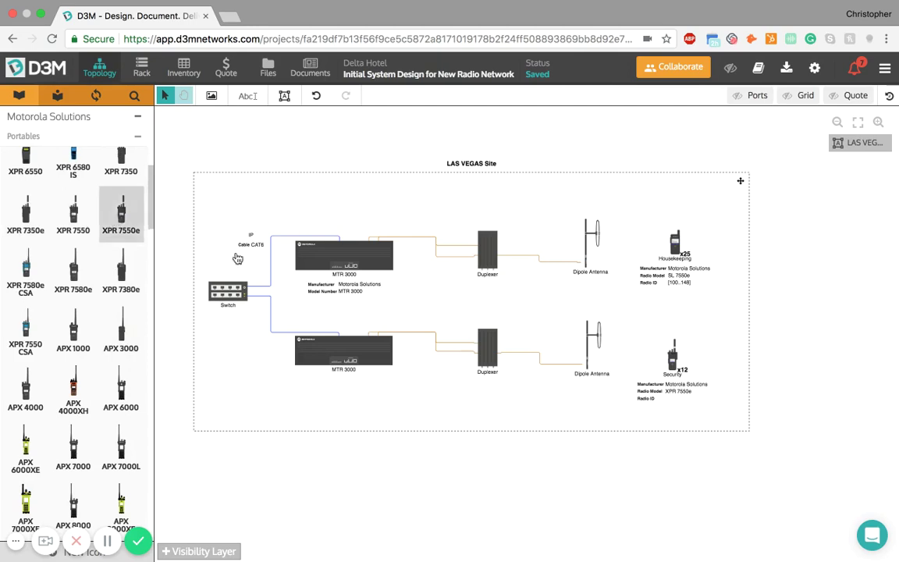
Label the new XPR 7550e radio 'Maintenance'.
double_click(736, 331)
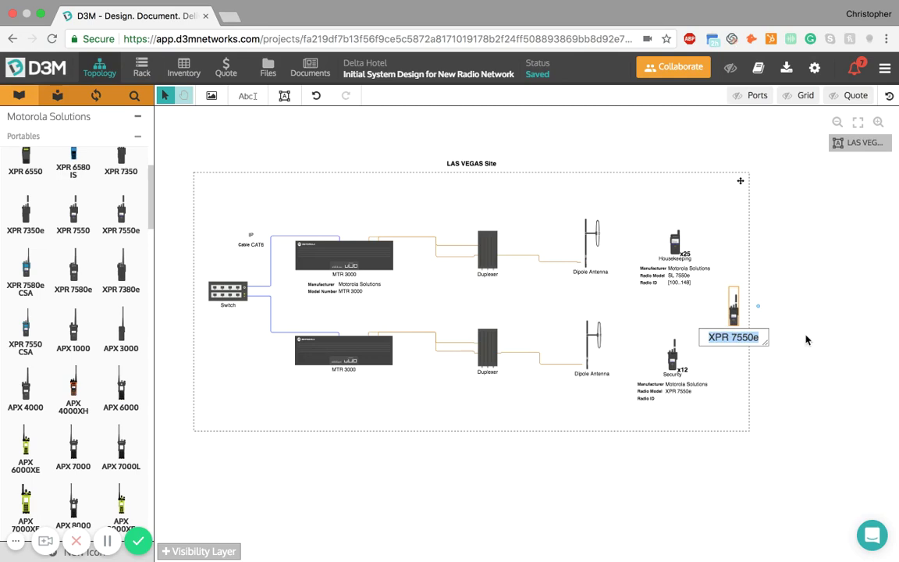
type("Maintenance")
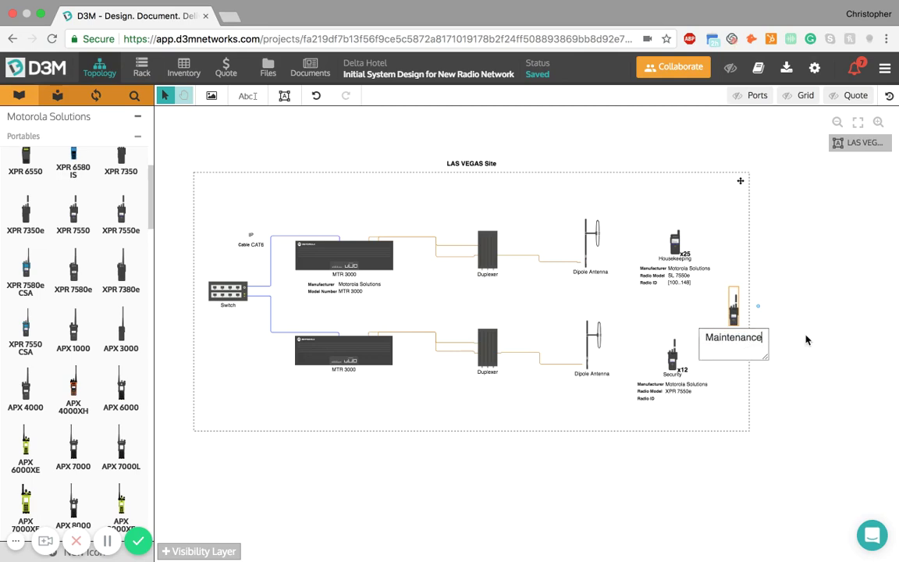
key("Return")
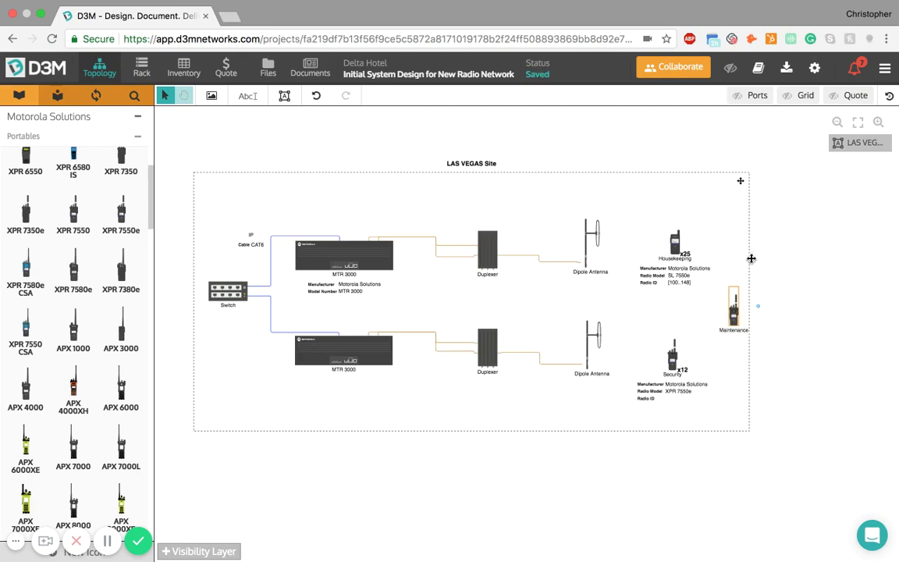
Set the Maintenance radios to quantity 10 and show their manufacturer on the diagram.
left_click(733, 309)
left_click(746, 160)
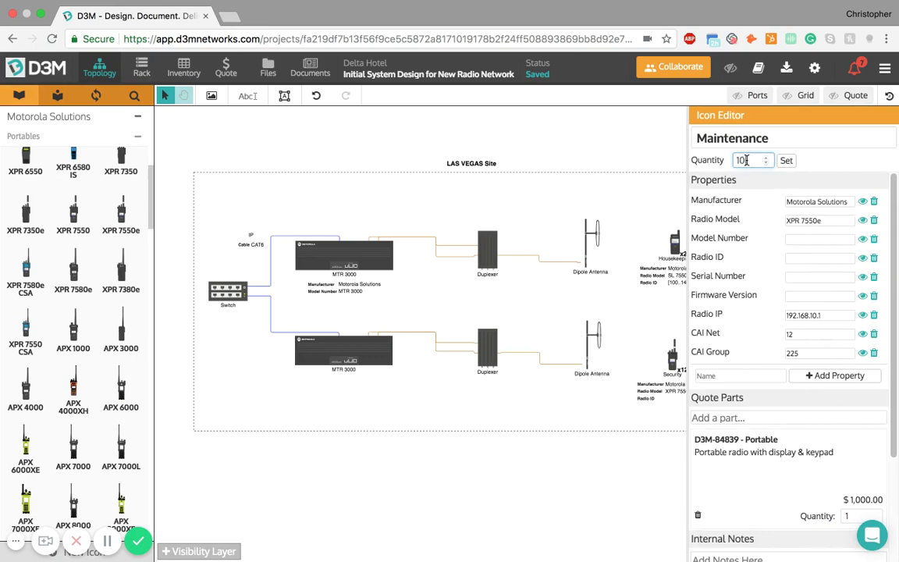
left_click(786, 160)
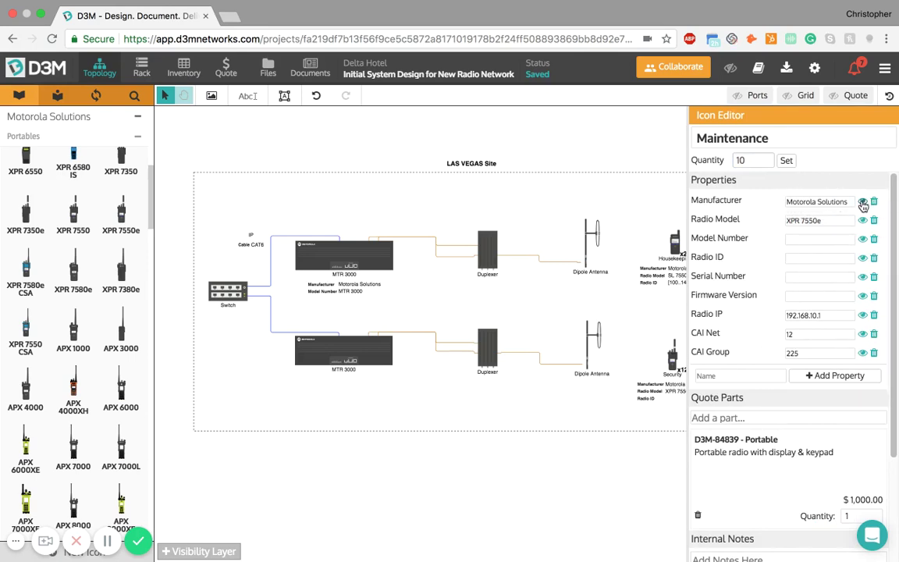
left_click(862, 202)
left_click(644, 202)
Enlarge the LAS VEGAS Site area and restack the Maintenance and Security radios inside it.
left_click_drag(738, 322, 705, 310)
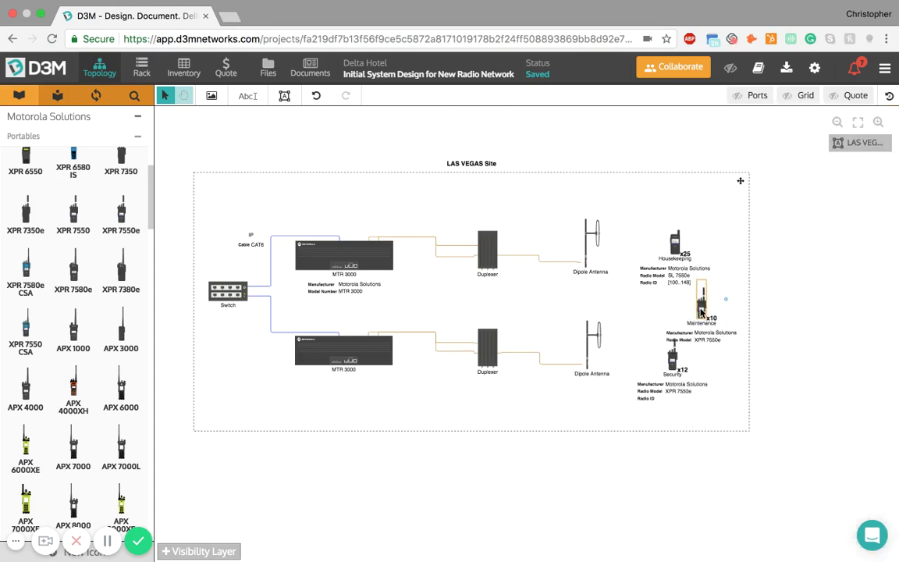
left_click(739, 430)
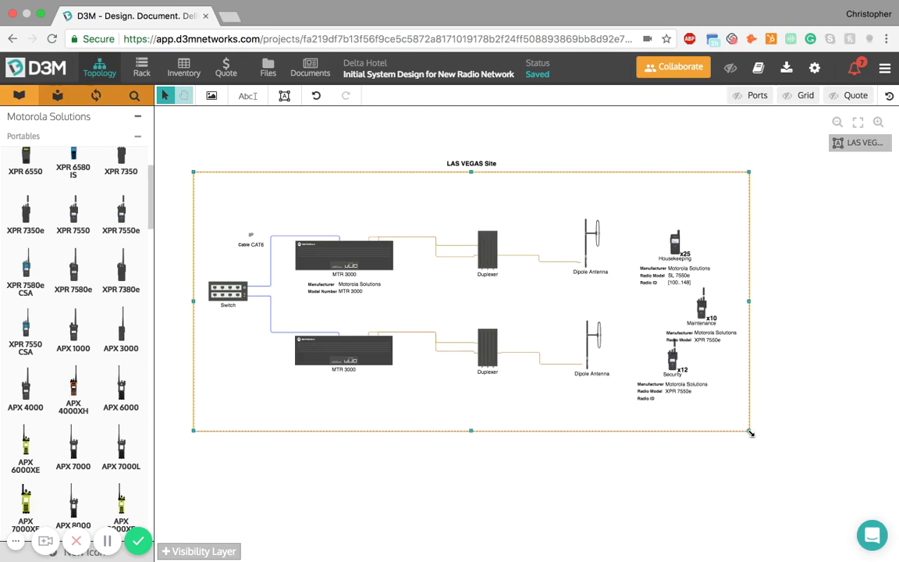
left_click_drag(749, 432, 797, 480)
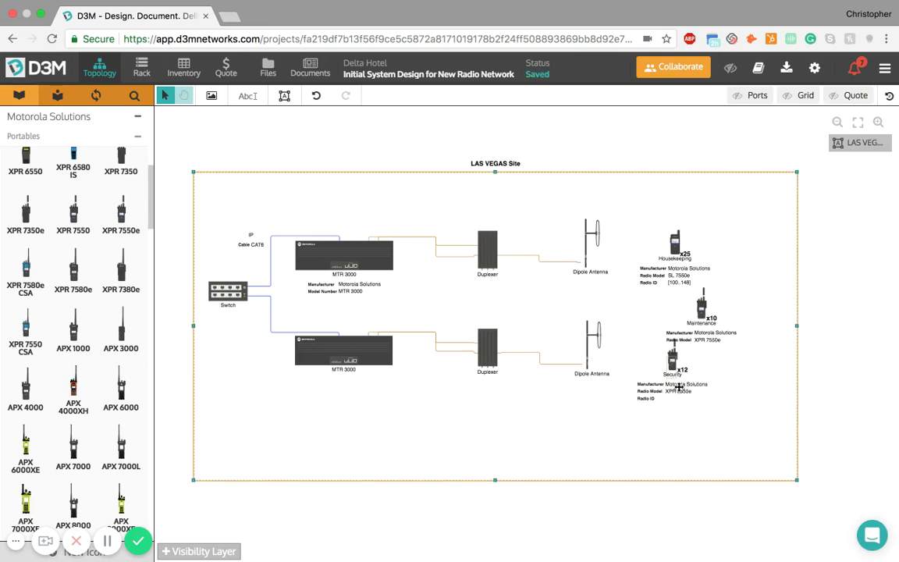
left_click_drag(679, 388, 686, 428)
left_click_drag(694, 320, 668, 349)
left_click(765, 248)
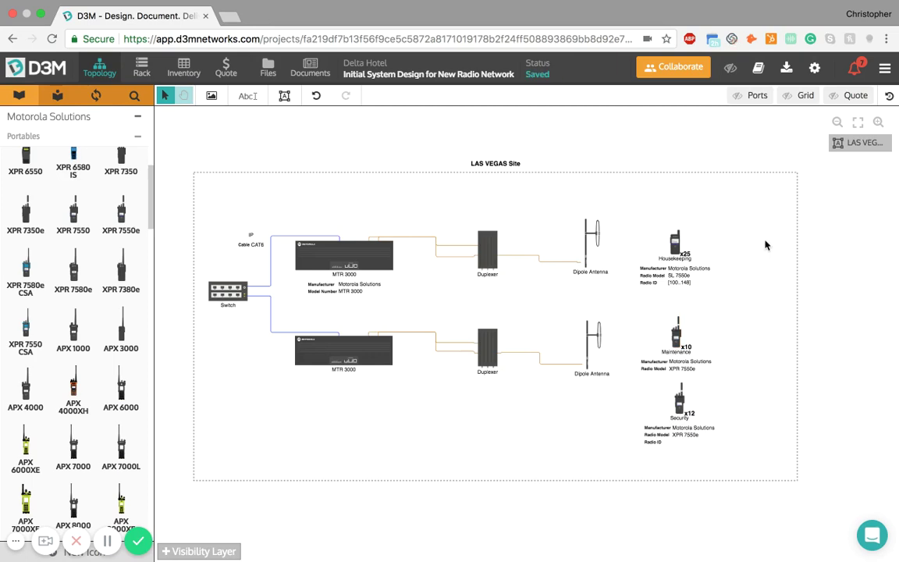
left_click(677, 69)
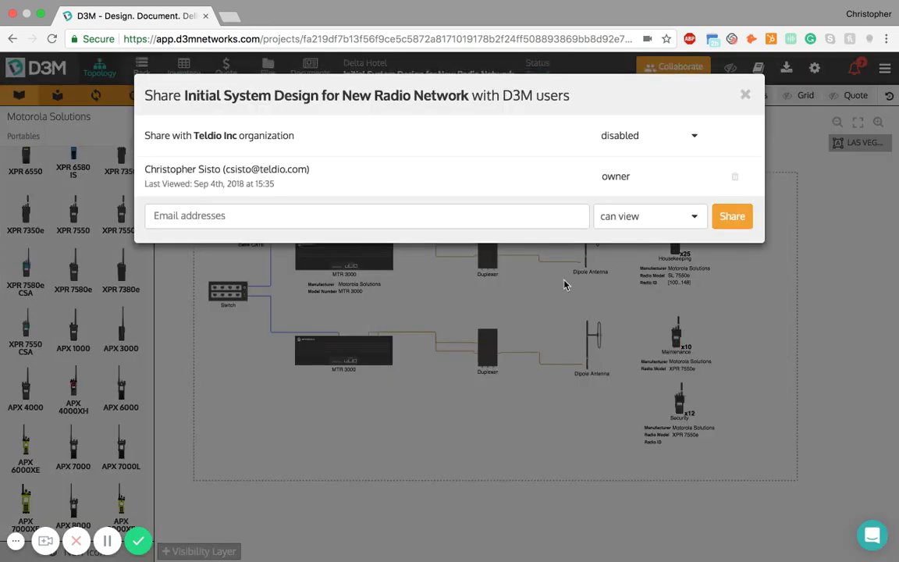
left_click(648, 216)
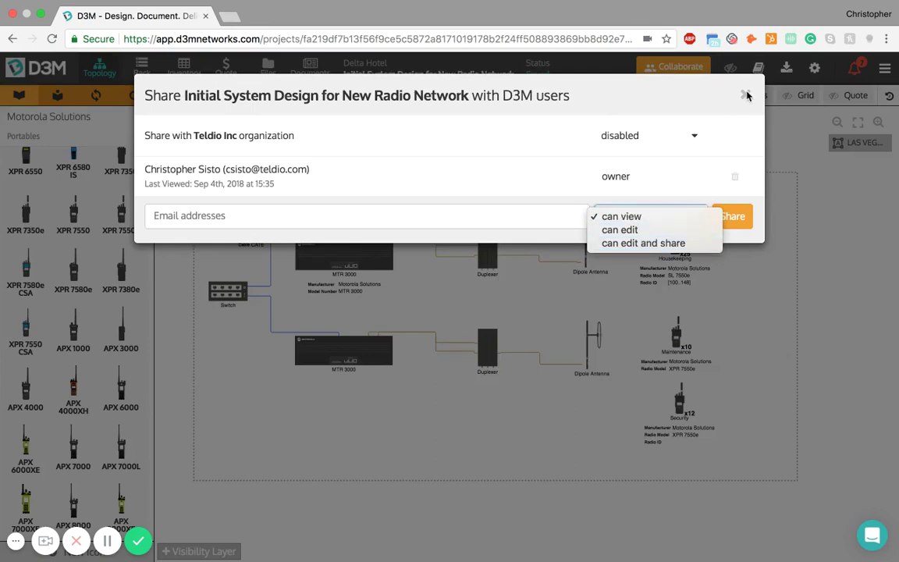
left_click(623, 174)
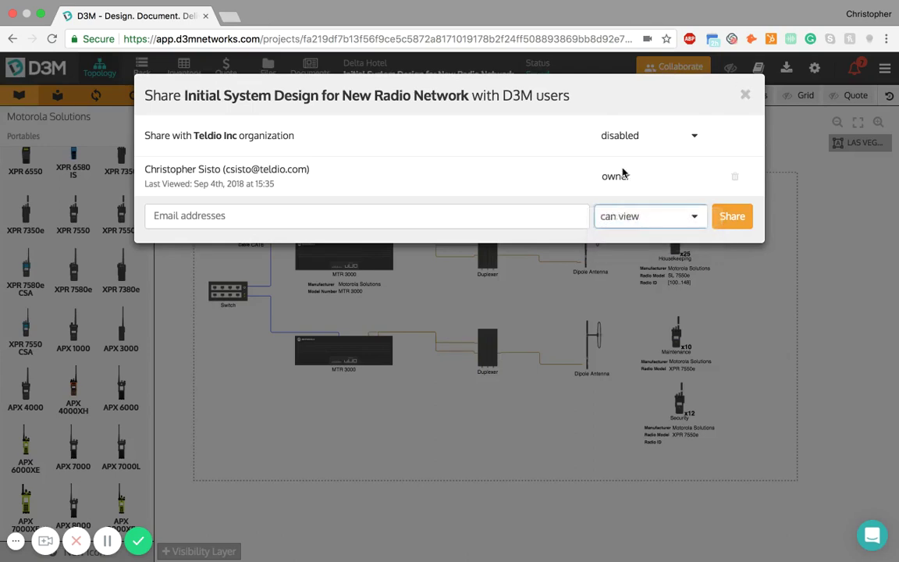
left_click(745, 95)
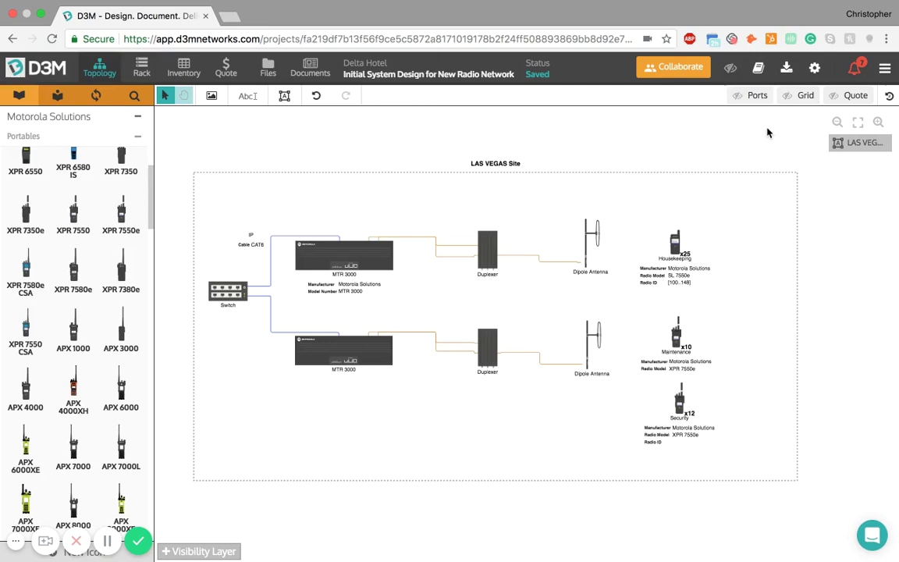
left_click(888, 95)
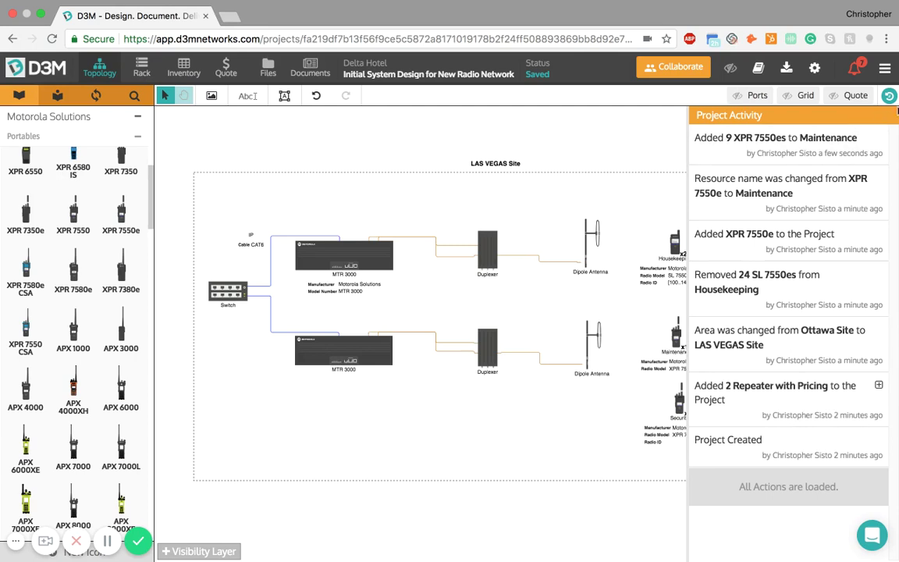
left_click(888, 95)
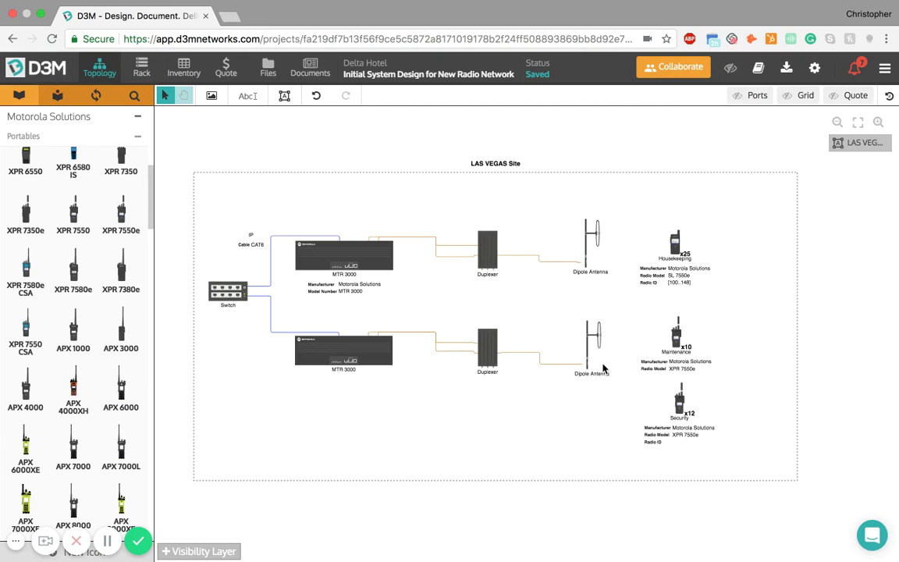
Add a rack in the Rack layout and mount both MTR 3000 repeaters in it.
mouse_move(503, 205)
left_click(143, 75)
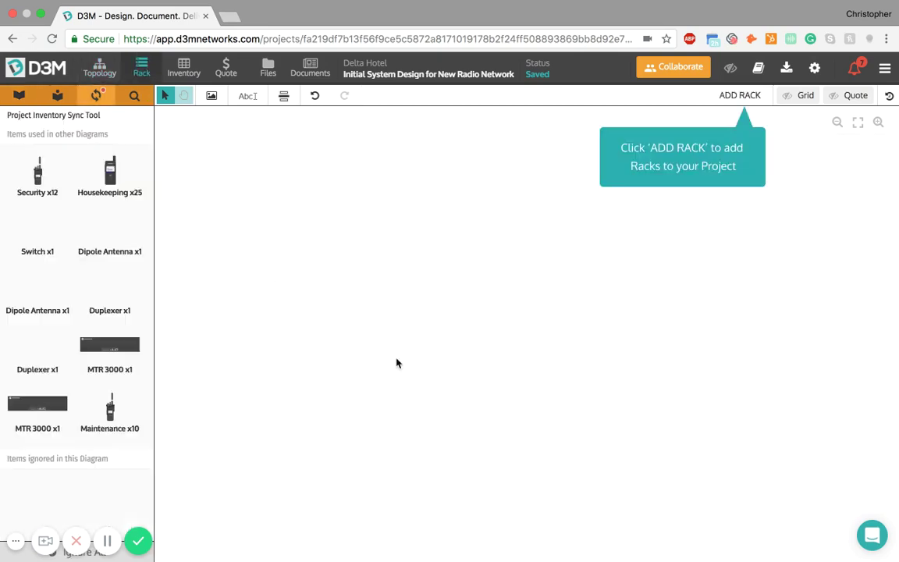
left_click(739, 94)
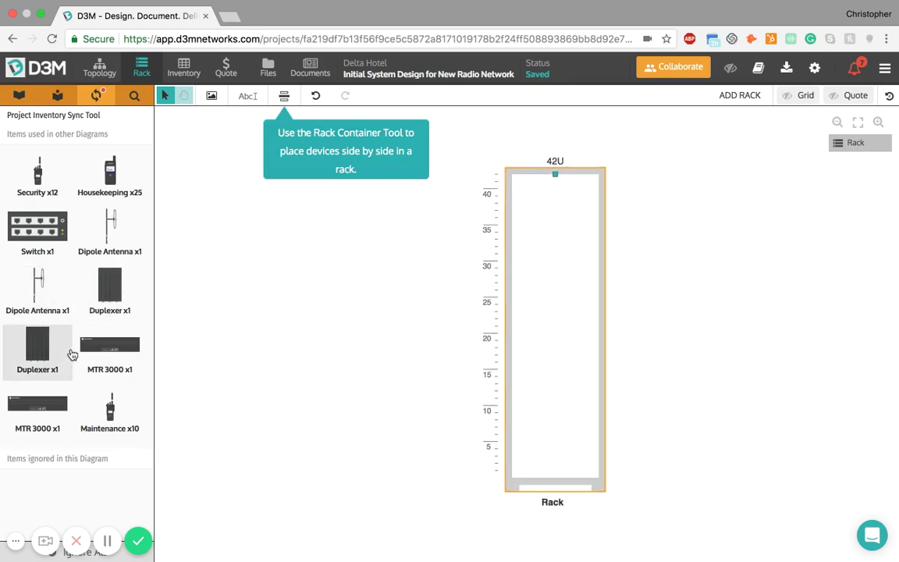
left_click_drag(110, 344, 511, 295)
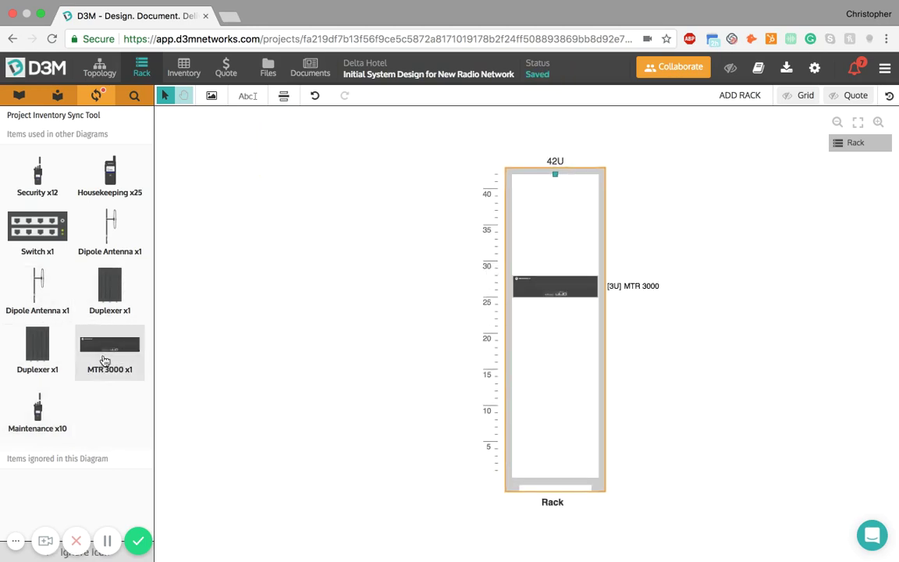
left_click_drag(110, 344, 562, 315)
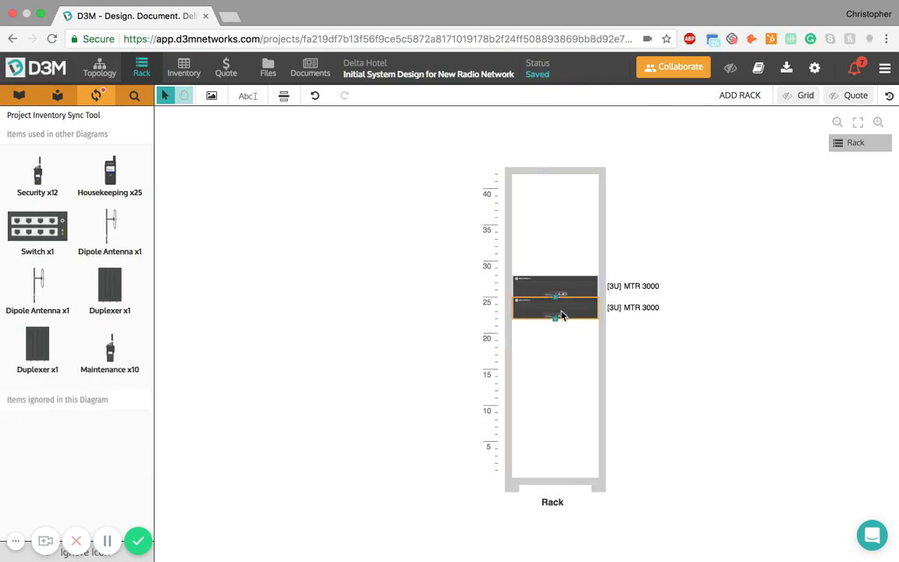
Mount the 48-port Ethernet switch in the rack at 20U.
left_click(132, 96)
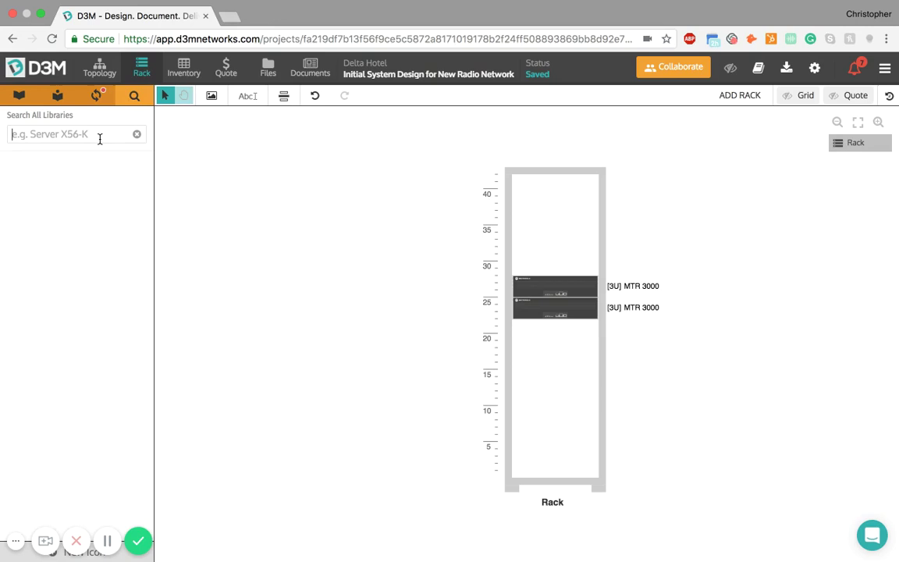
type("switch")
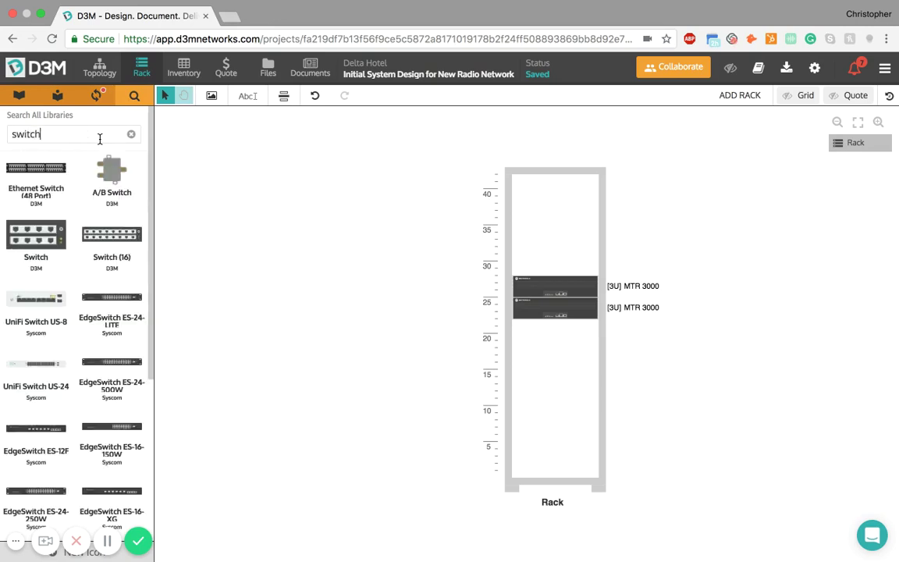
left_click_drag(43, 175, 571, 350)
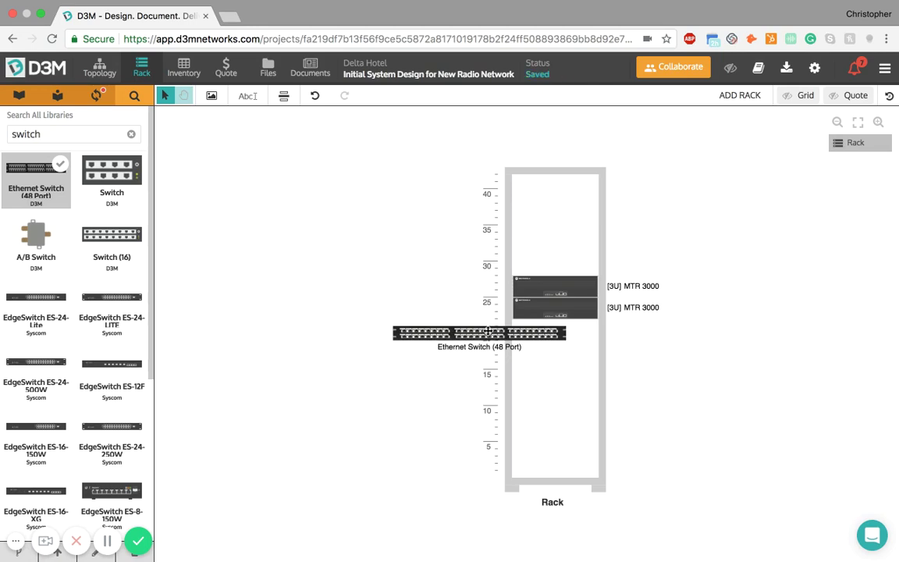
left_click_drag(571, 351, 647, 342)
Search for a power supply and mount the power strip at the top of the rack.
double_click(67, 138)
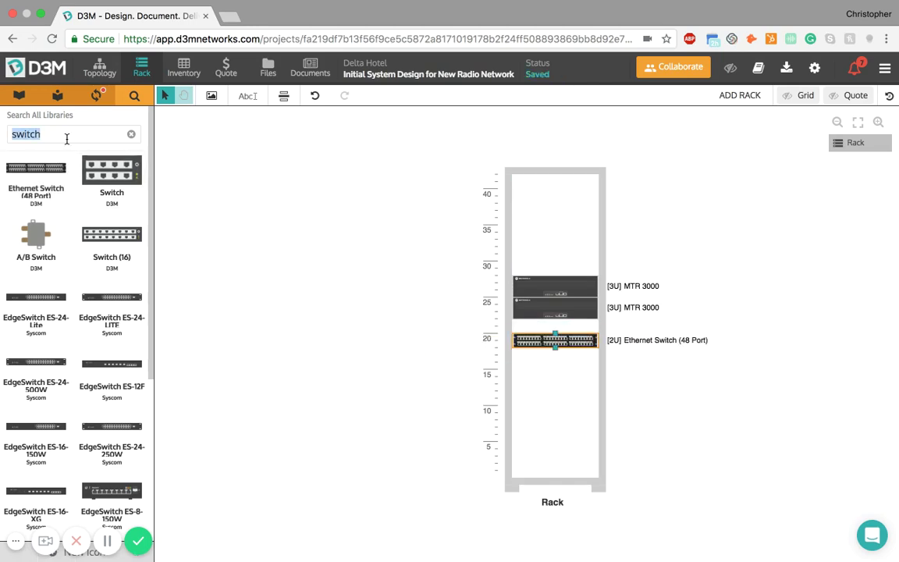
type("pow")
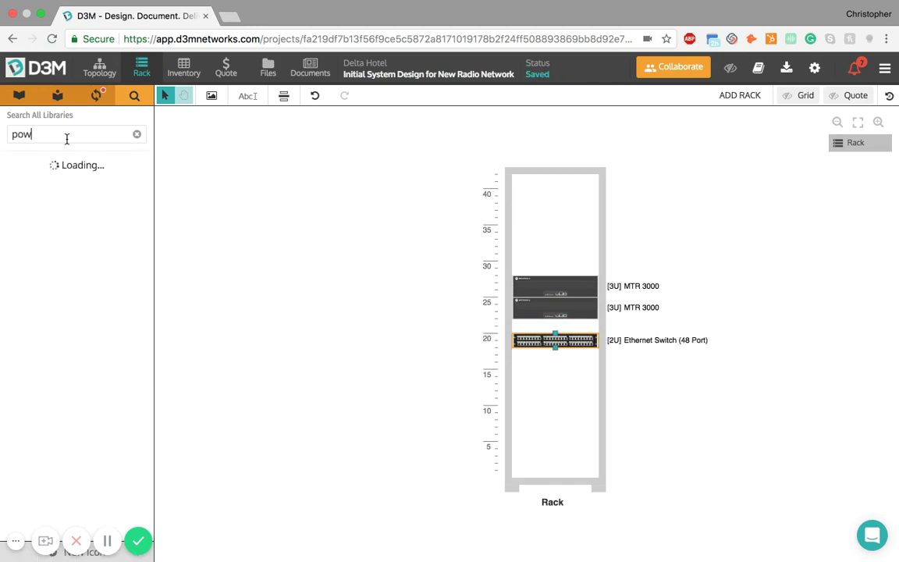
type("su")
key("BackSpace")
key("BackSpace")
type("up")
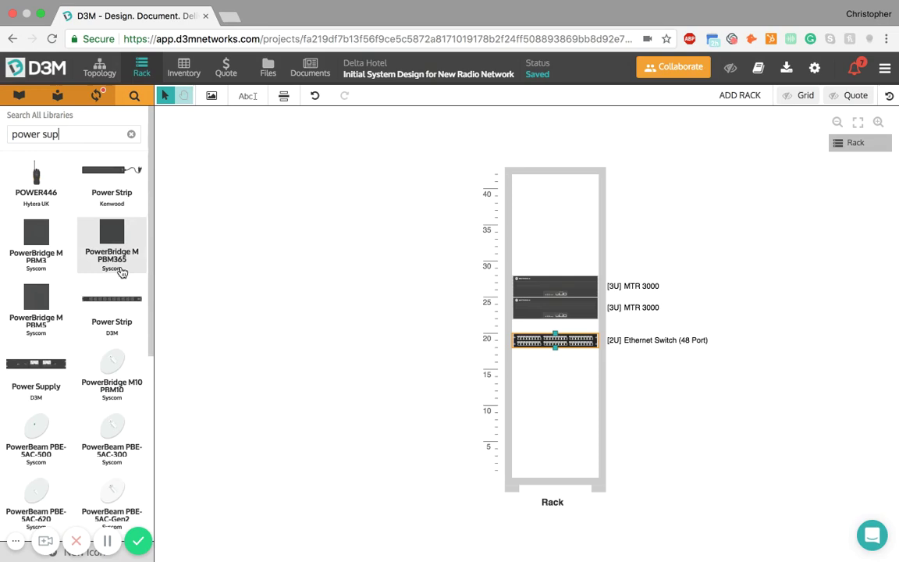
left_click_drag(127, 301, 554, 192)
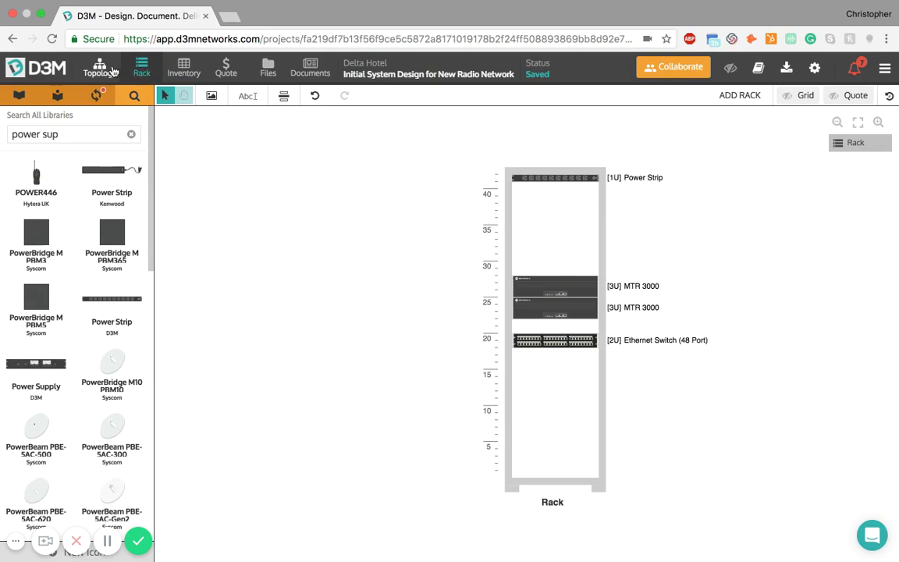
Find the Ethernet Switch (48 Port) entry in the Inventory table, then view the project quote.
left_click(113, 72)
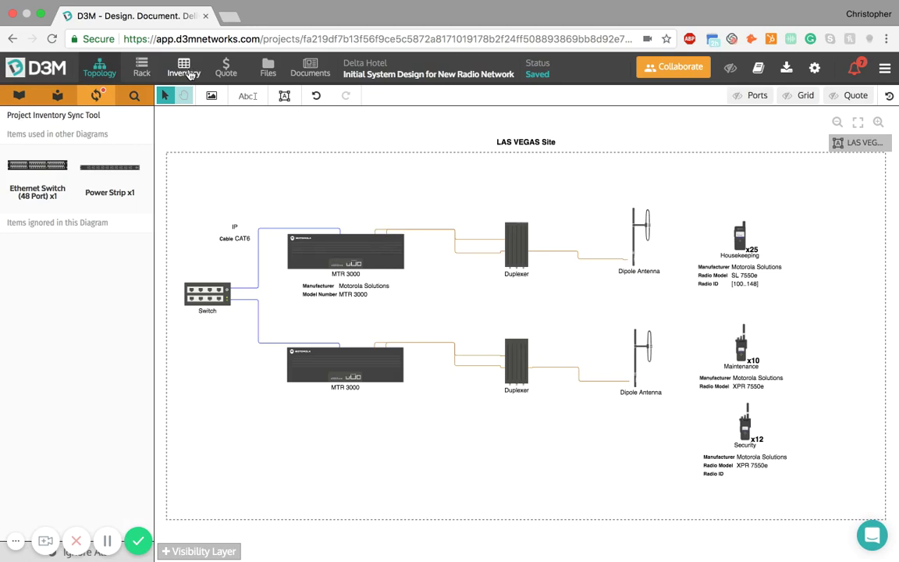
left_click(185, 71)
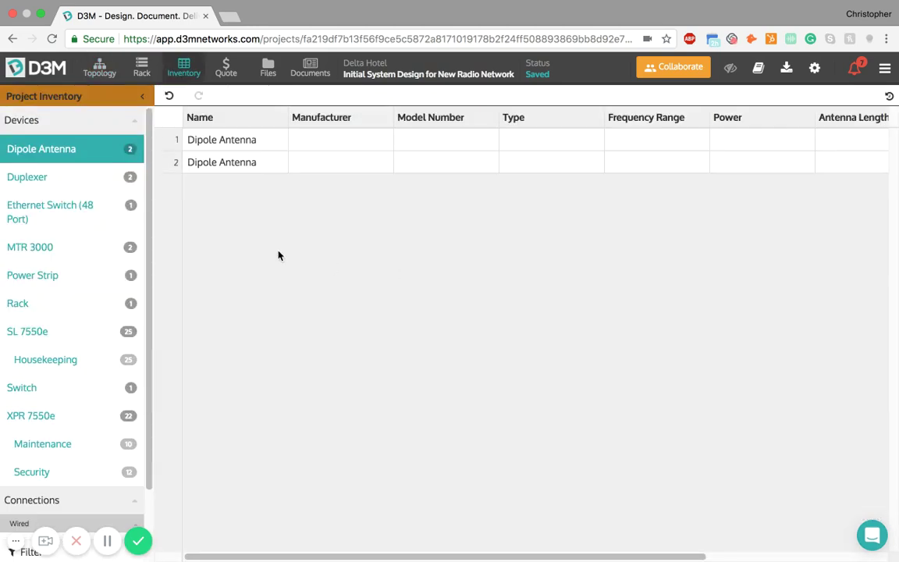
scroll(113, 230, "down", 2)
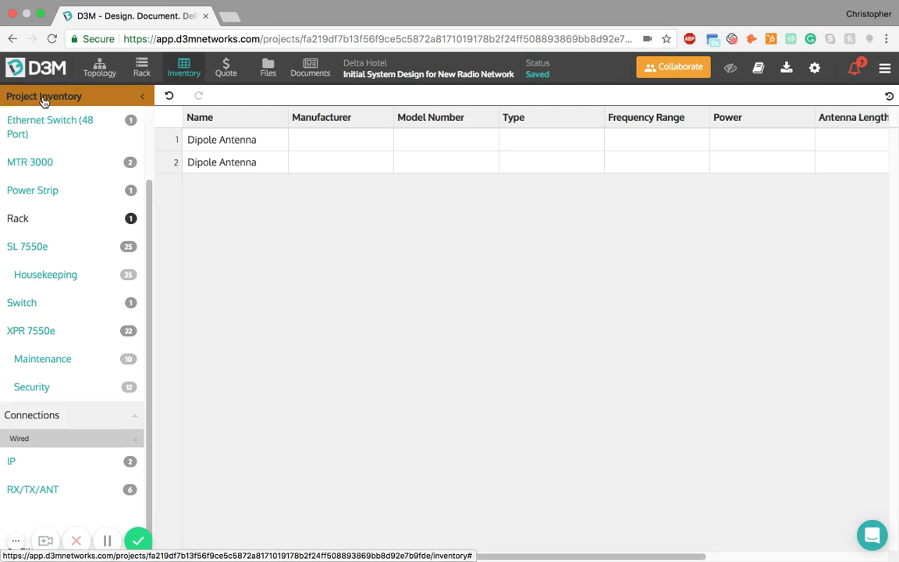
scroll(78, 375, "up", 3)
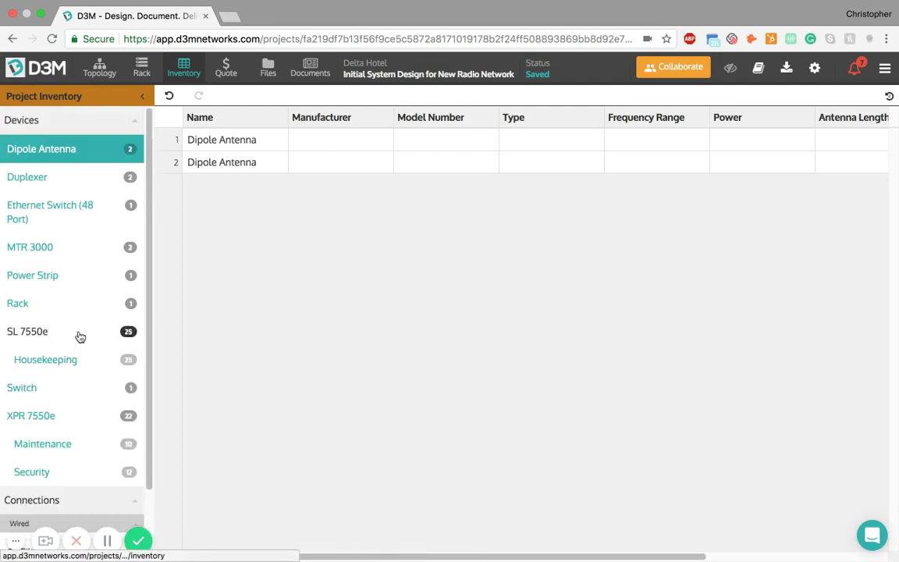
left_click(68, 211)
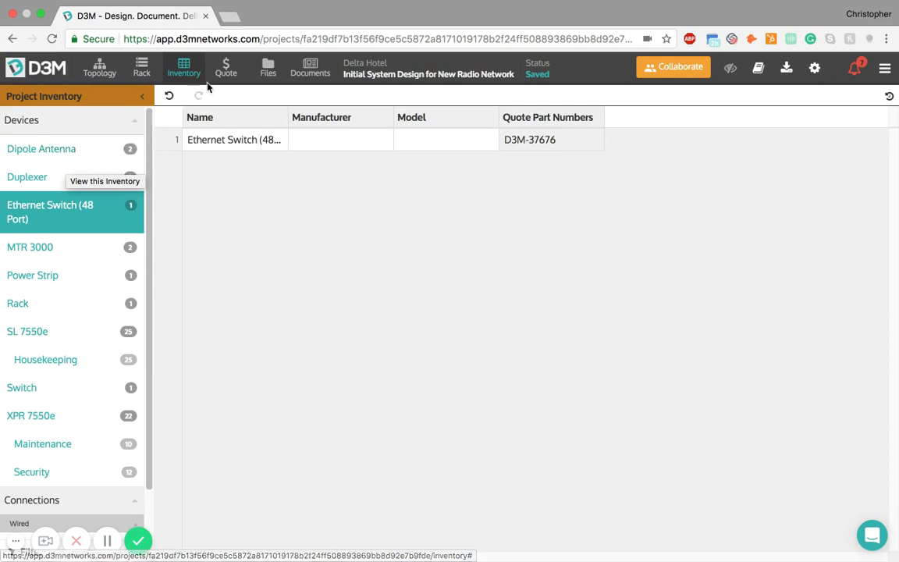
left_click(228, 74)
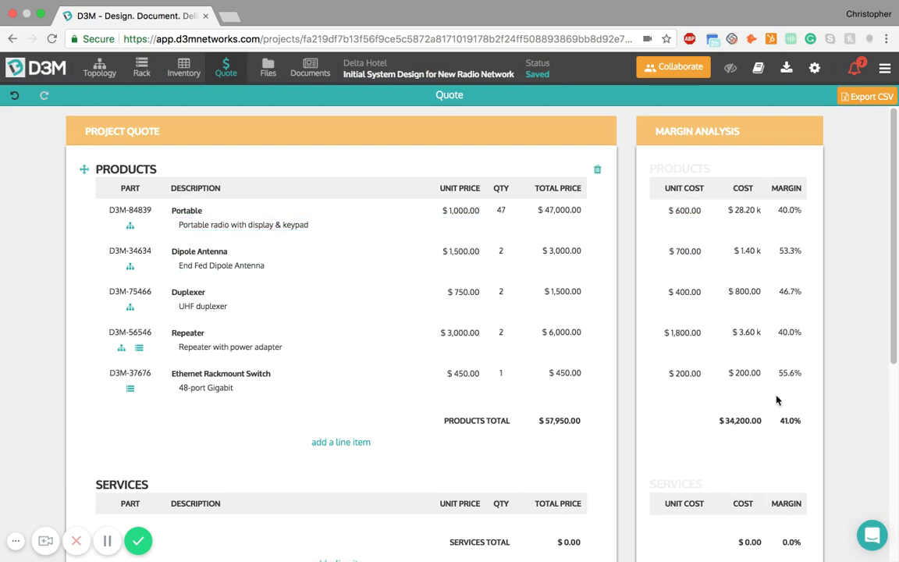
Add 12 hours of System Configuration & Install Support (D3M-25646) under the quote's Services.
scroll(786, 415, "down", 3)
scroll(546, 357, "down", 6)
left_click(365, 226)
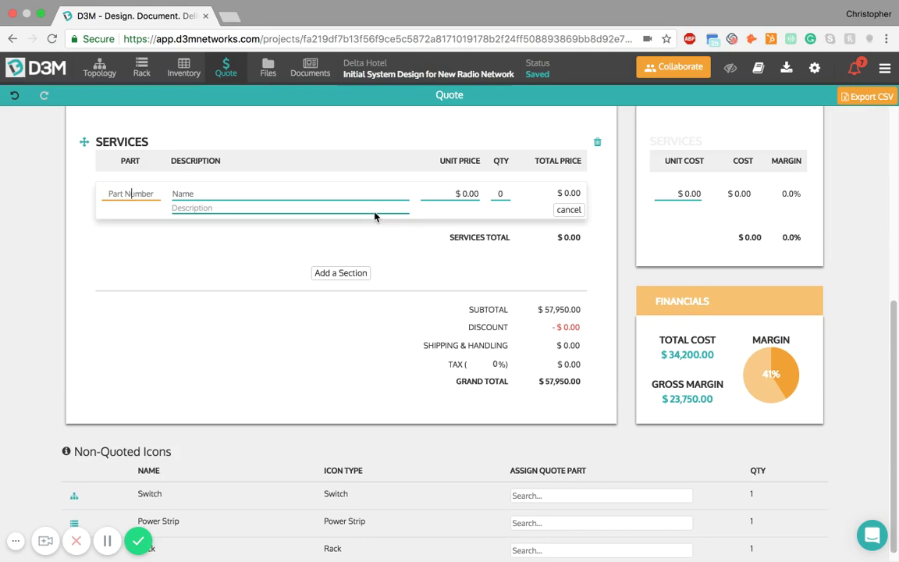
type("support")
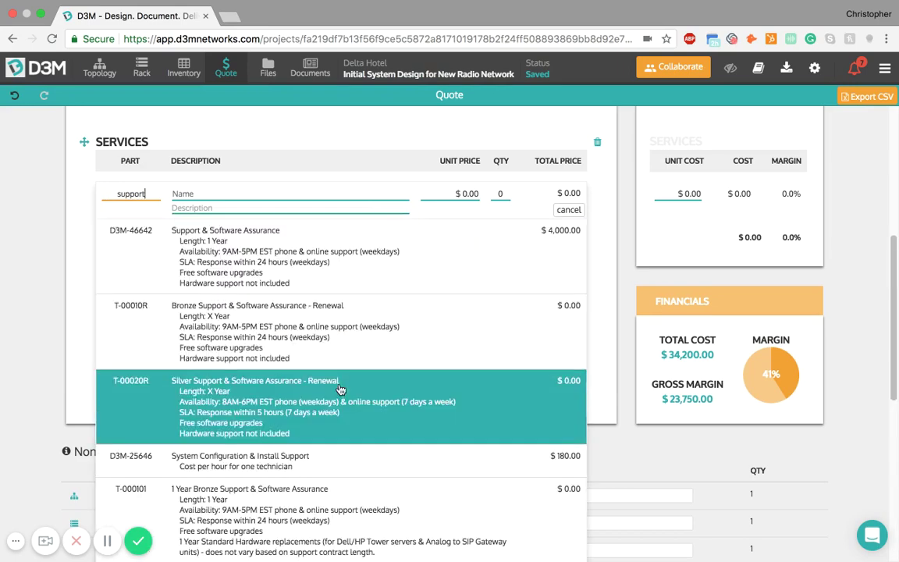
left_click(362, 466)
left_click(500, 194)
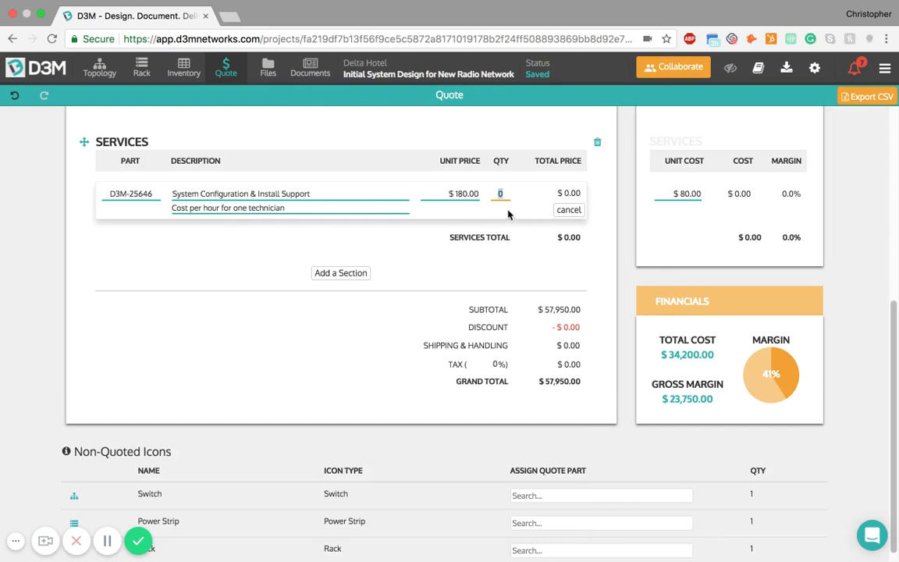
type("12")
key("Return")
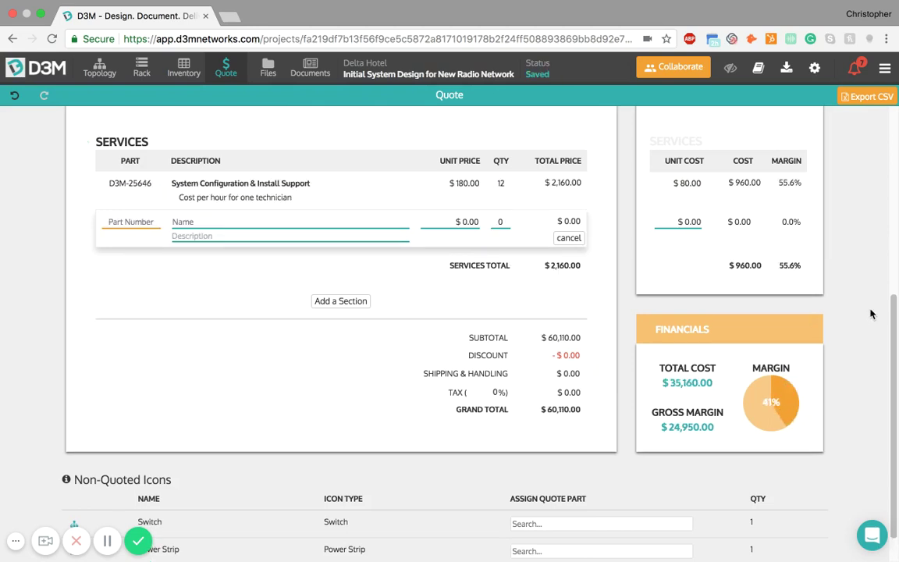
left_click(833, 338)
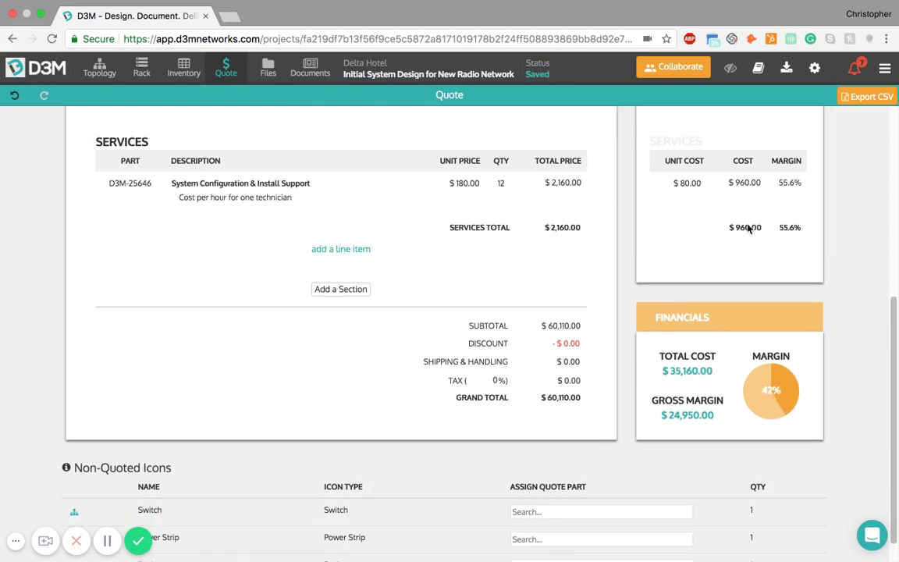
scroll(647, 274, "up", 3)
scroll(646, 274, "up", 6)
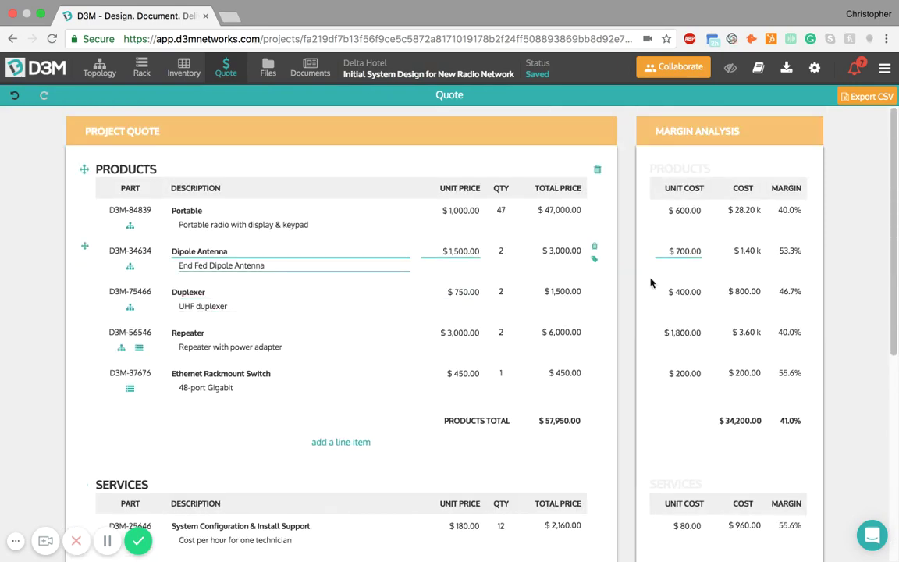
Delete the Security radio group from the topology and recheck the quote totals.
left_click(93, 66)
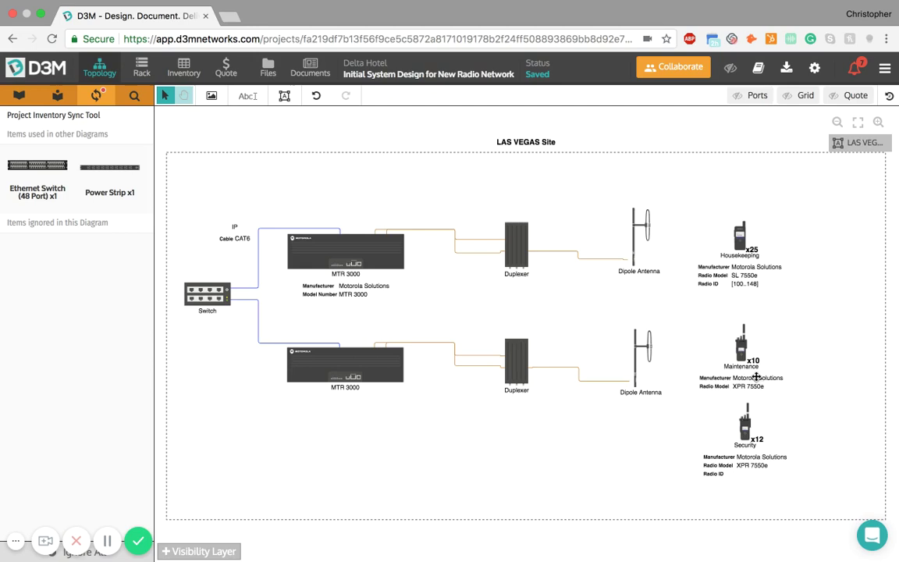
left_click(744, 418)
left_click(671, 390)
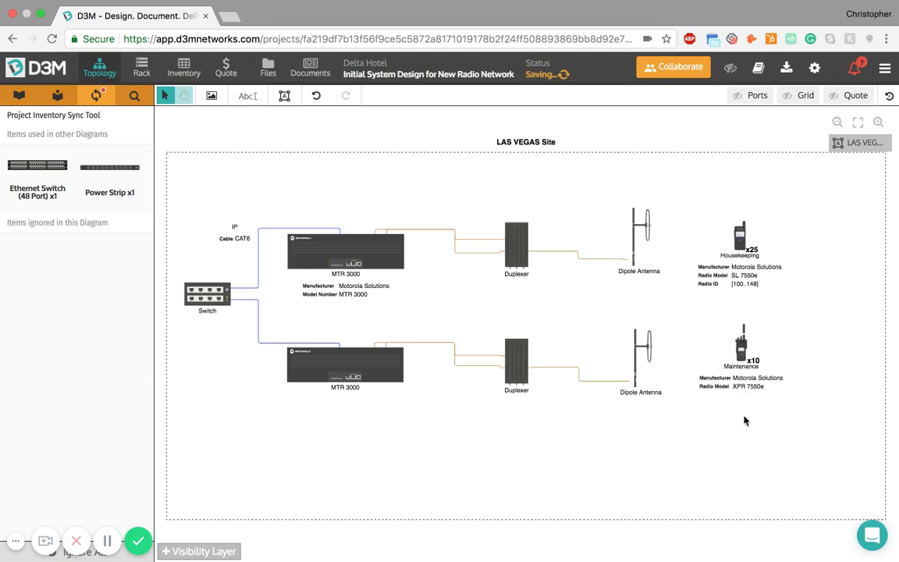
left_click(222, 69)
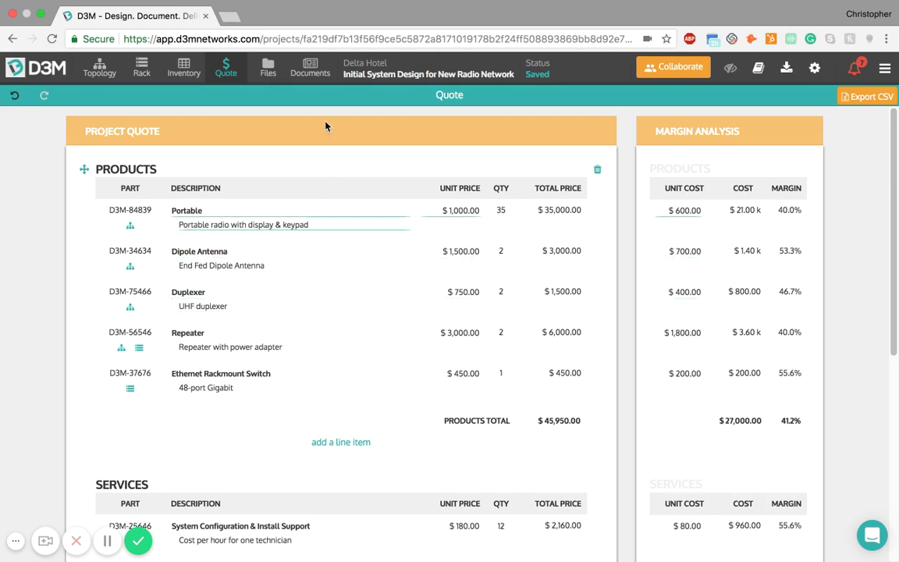
Create a document titled 'Sales Proposal' from the Sales Proposal template in Documents.
left_click(312, 67)
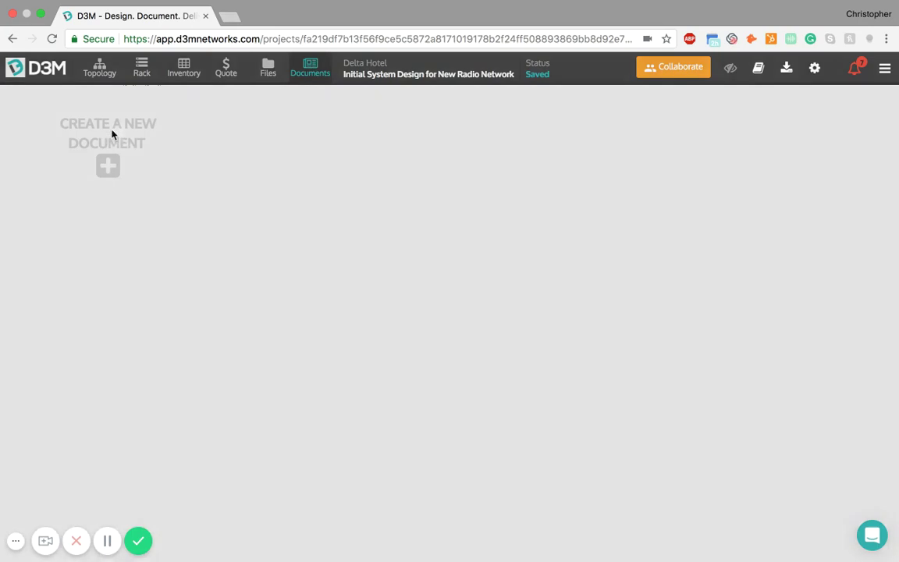
left_click(110, 134)
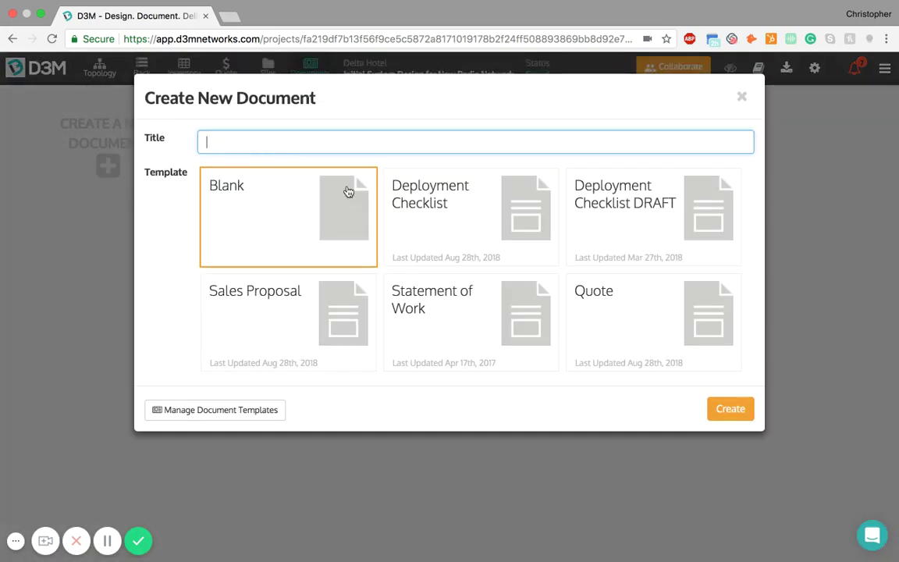
left_click(297, 295)
left_click(281, 150)
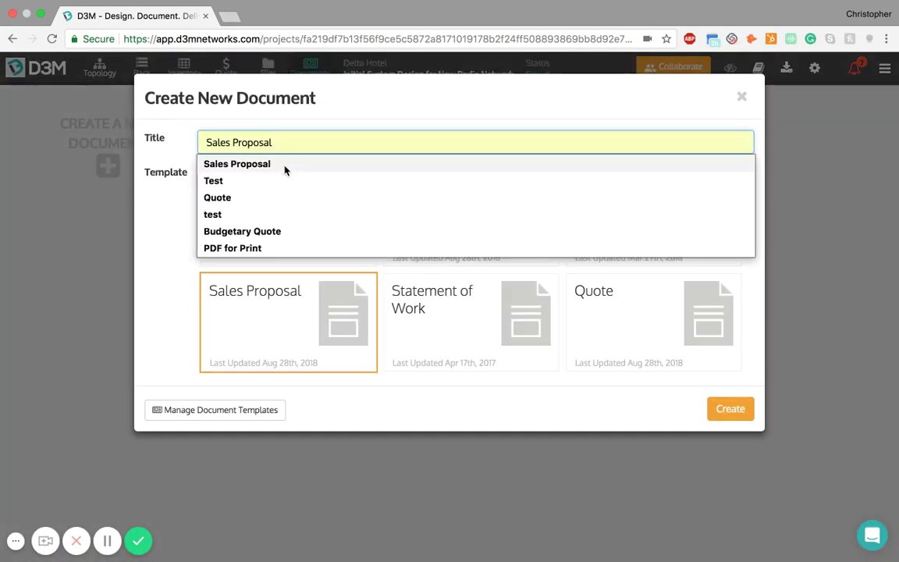
left_click(285, 166)
left_click(731, 413)
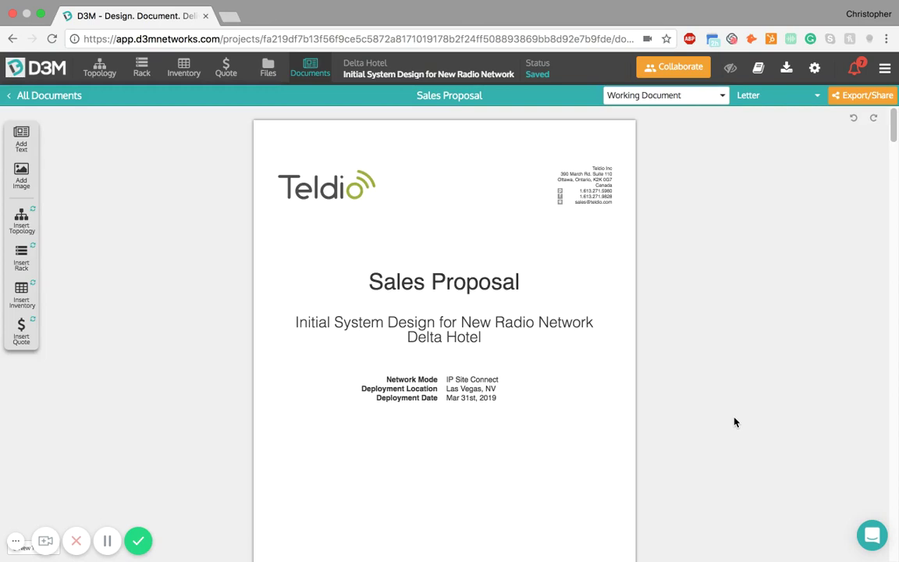
mouse_move(407, 295)
scroll(406, 295, "down", 1)
scroll(468, 344, "down", 2)
scroll(457, 321, "down", 1)
scroll(458, 321, "down", 5)
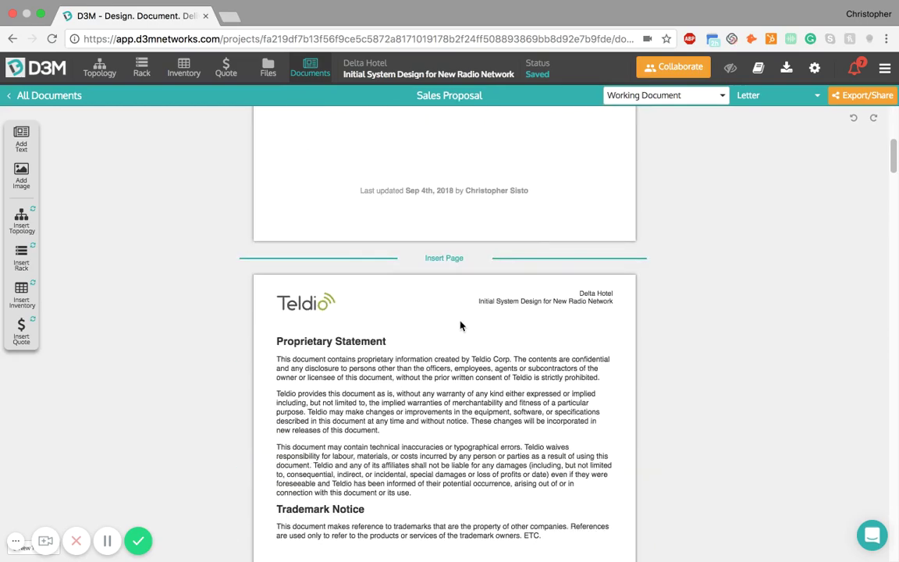
scroll(461, 326, "down", 5)
scroll(467, 327, "down", 2)
scroll(467, 327, "down", 4)
scroll(466, 326, "down", 1)
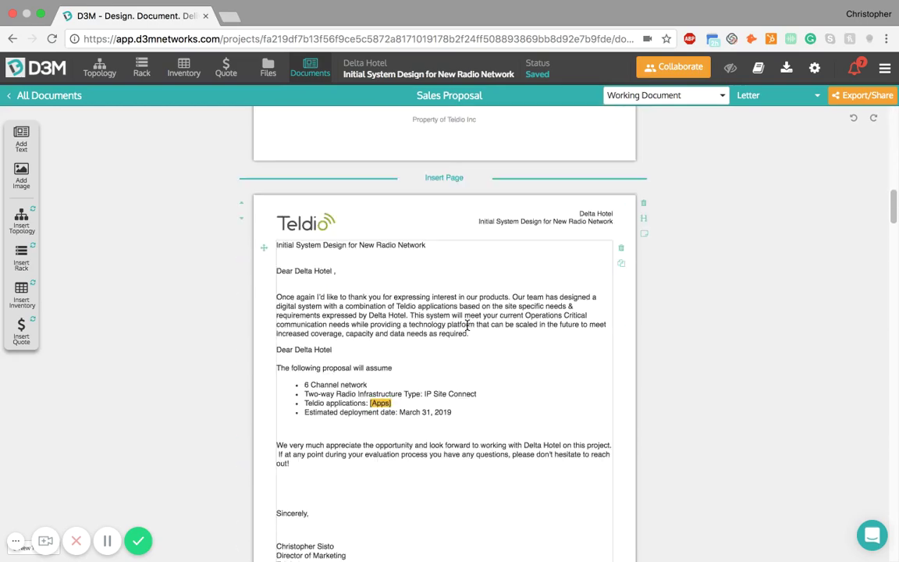
scroll(467, 326, "down", 1)
left_click(469, 327)
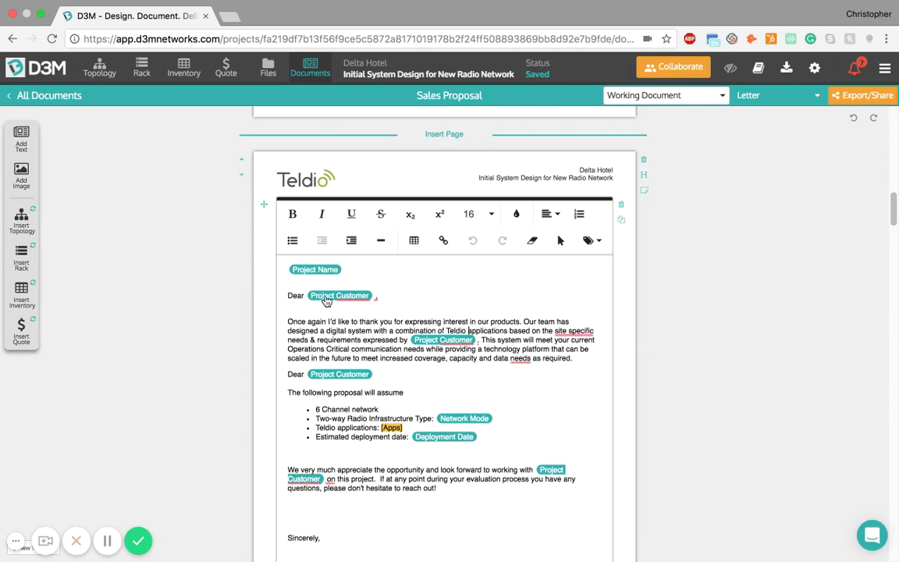
left_click(747, 402)
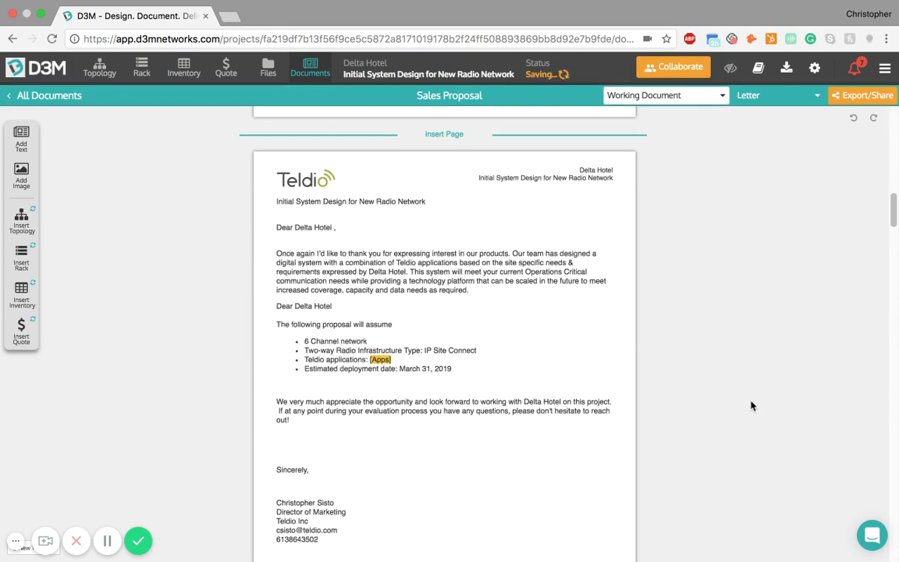
scroll(751, 405, "down", 5)
scroll(753, 406, "down", 5)
scroll(752, 405, "down", 2)
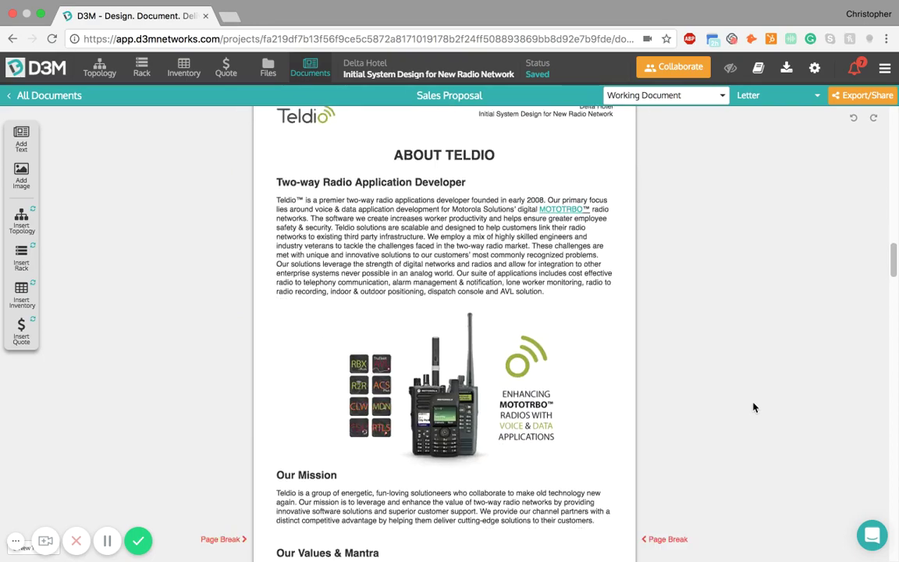
scroll(753, 406, "down", 8)
scroll(754, 407, "down", 3)
scroll(754, 406, "down", 5)
scroll(753, 408, "down", 10)
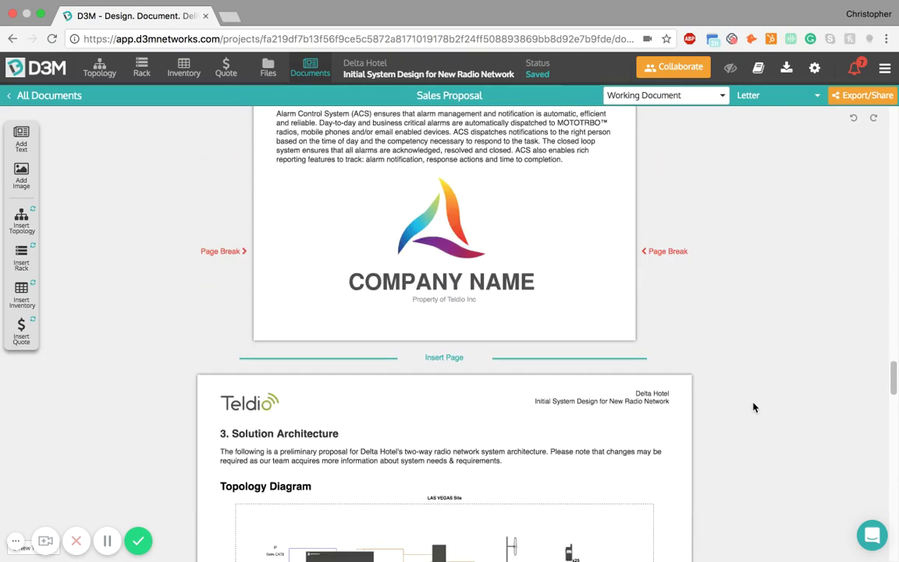
scroll(751, 410, "down", 3)
scroll(750, 413, "down", 2)
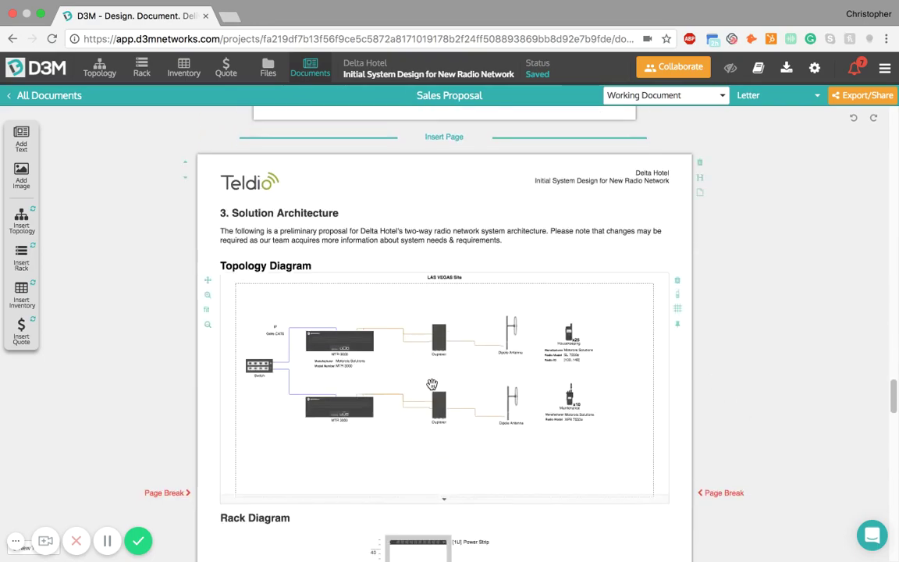
scroll(433, 379, "down", 1)
scroll(468, 369, "down", 5)
scroll(357, 349, "down", 4)
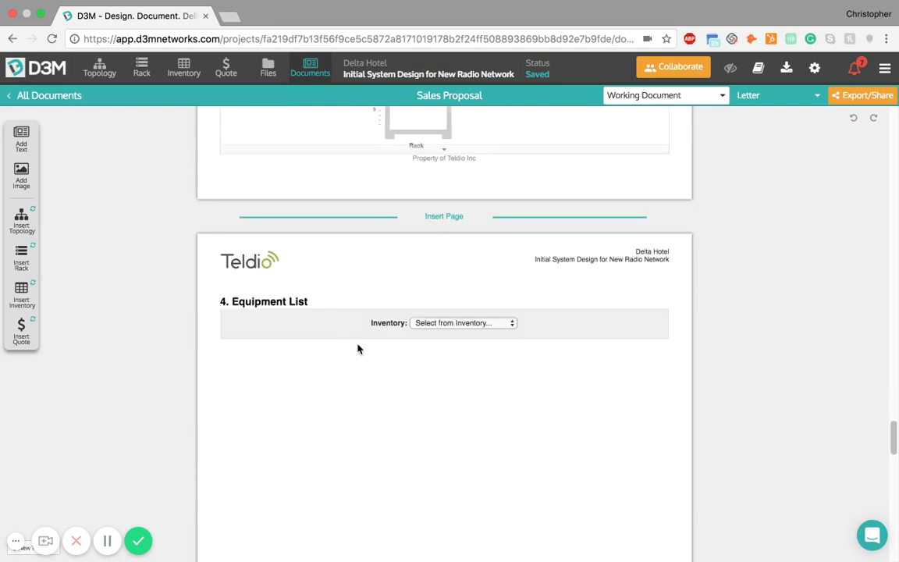
scroll(364, 364, "down", 4)
scroll(408, 334, "up", 2)
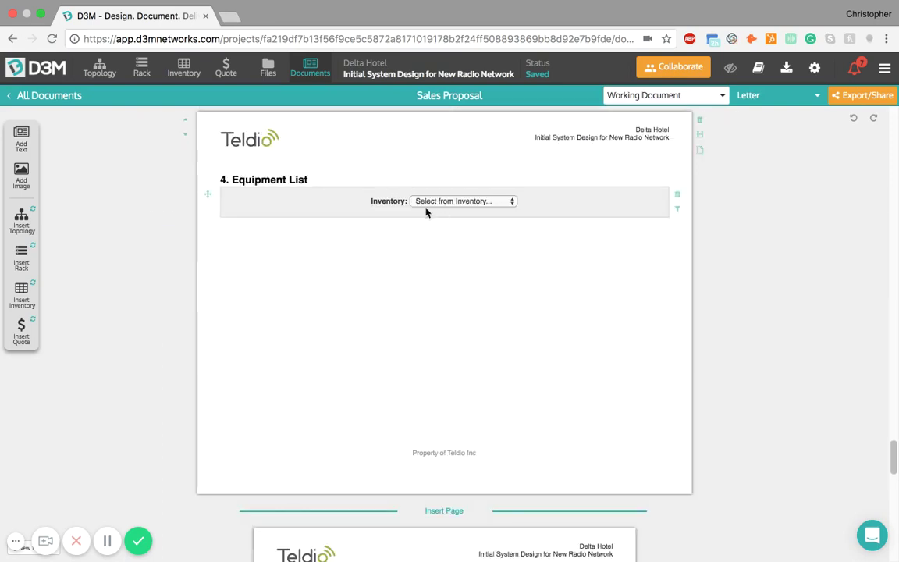
scroll(456, 337, "down", 1)
scroll(455, 337, "down", 3)
scroll(456, 337, "down", 1)
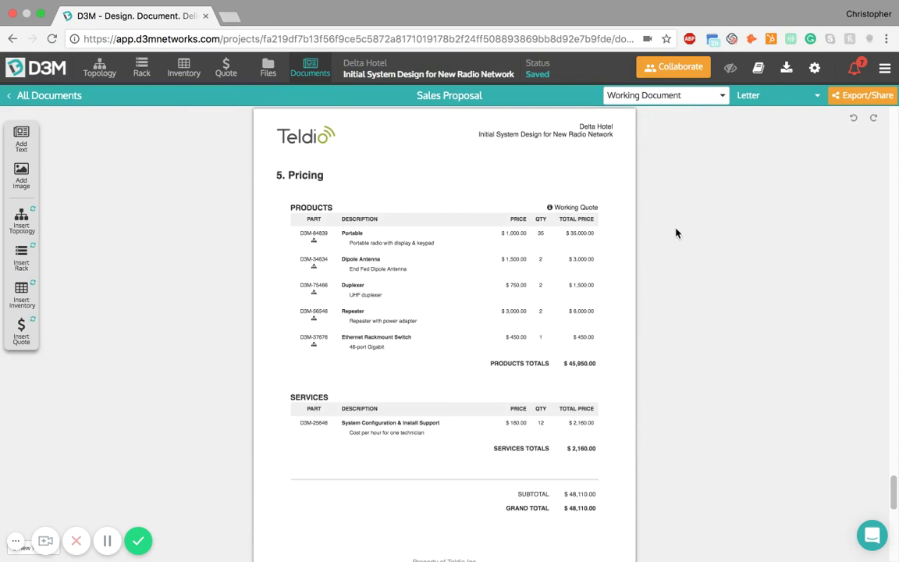
Show the Sales Proposal's export options: PDF download, share link and email sharing.
left_click(847, 95)
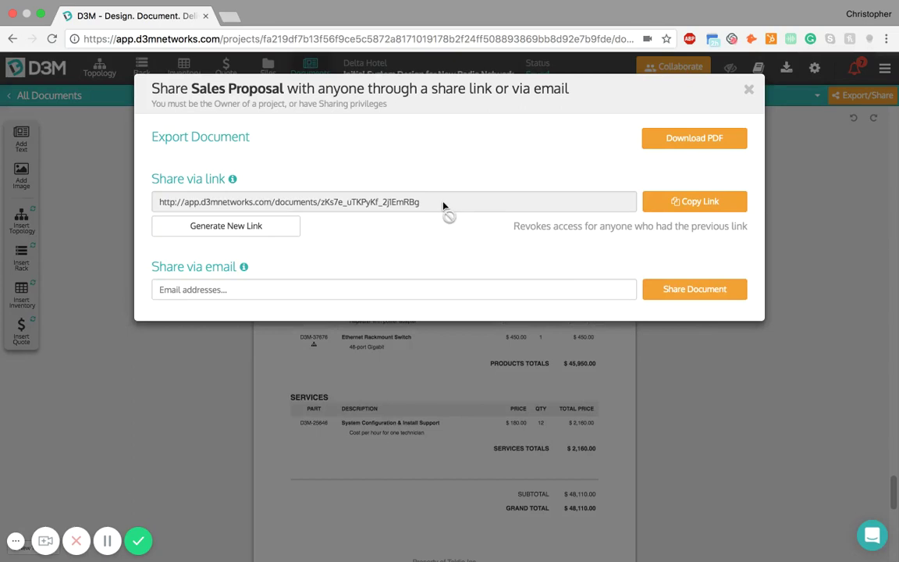